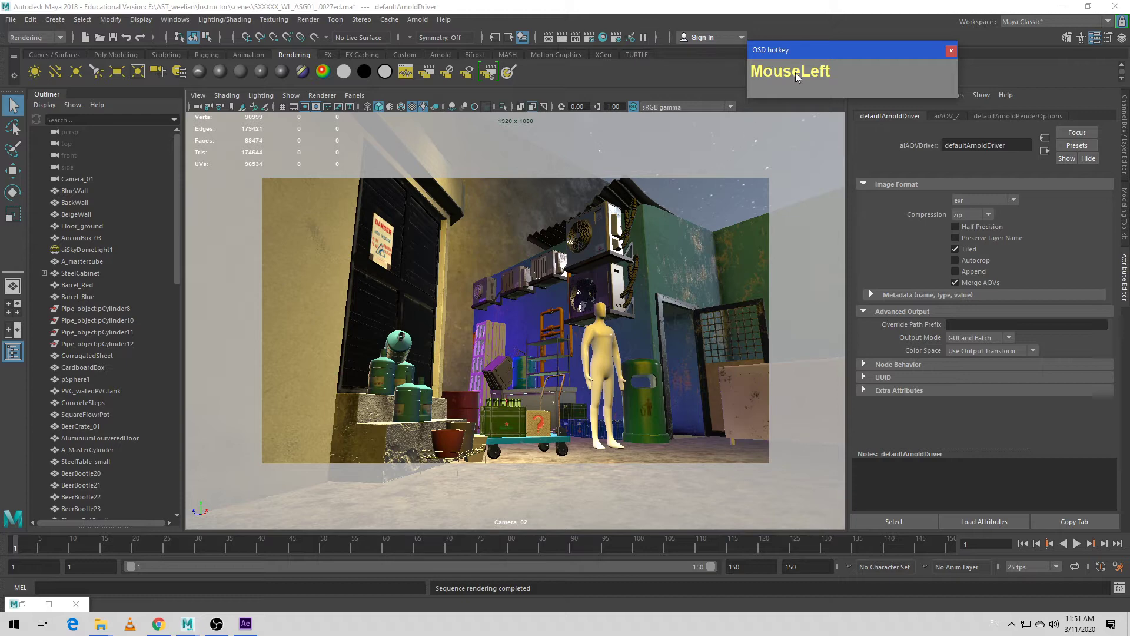
# - Remove the Z AOV from the active AOVs in the Arnold render settings
pyautogui.moveTo(856, 50); pyautogui.dragTo(549, 59)
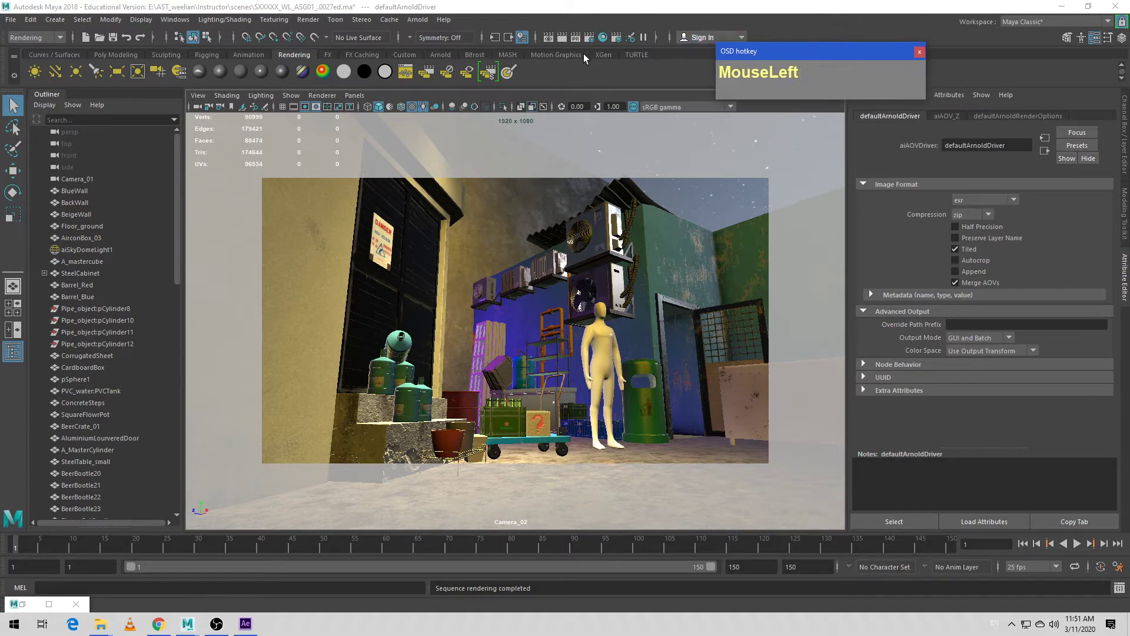
pyautogui.click(589, 39)
pyautogui.moveTo(575, 237); pyautogui.dragTo(570, 126)
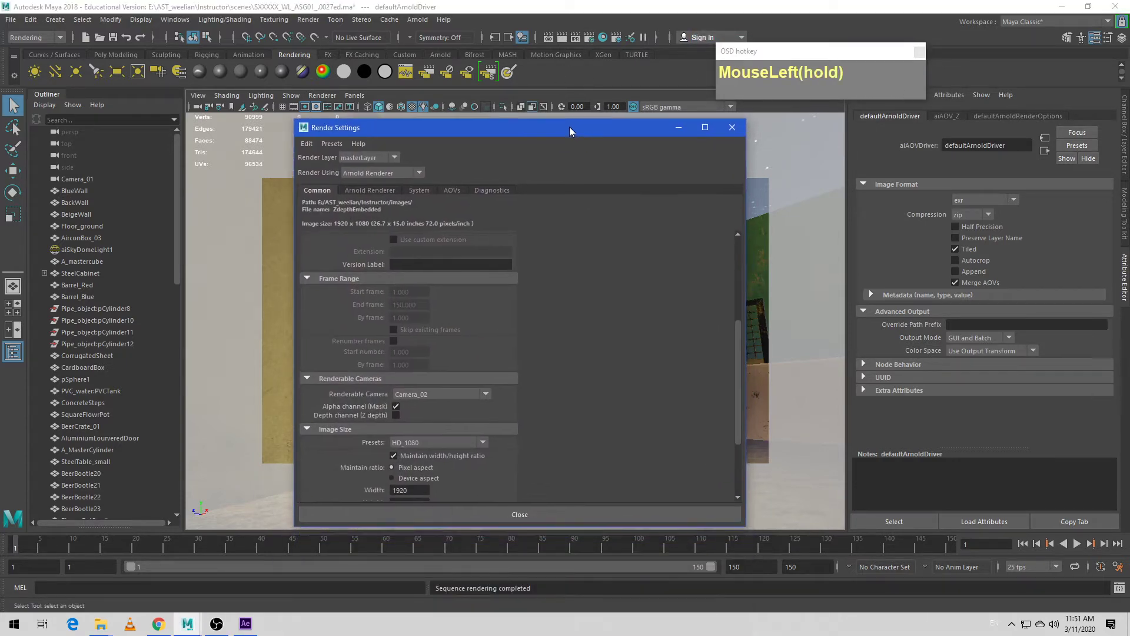
pyautogui.click(452, 190)
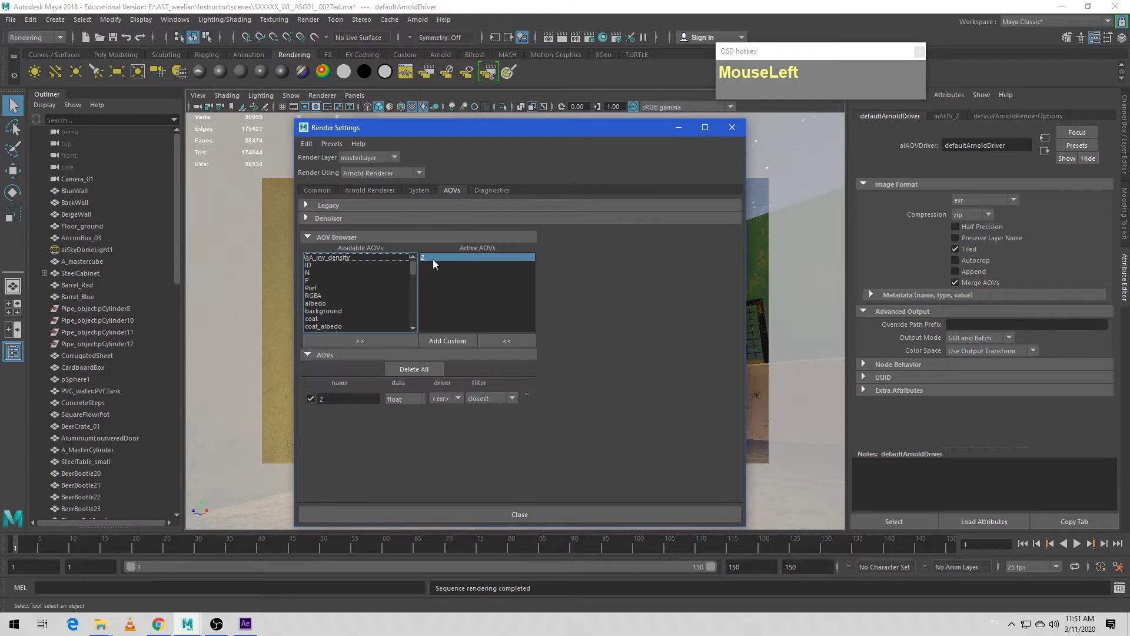
pyautogui.click(506, 341)
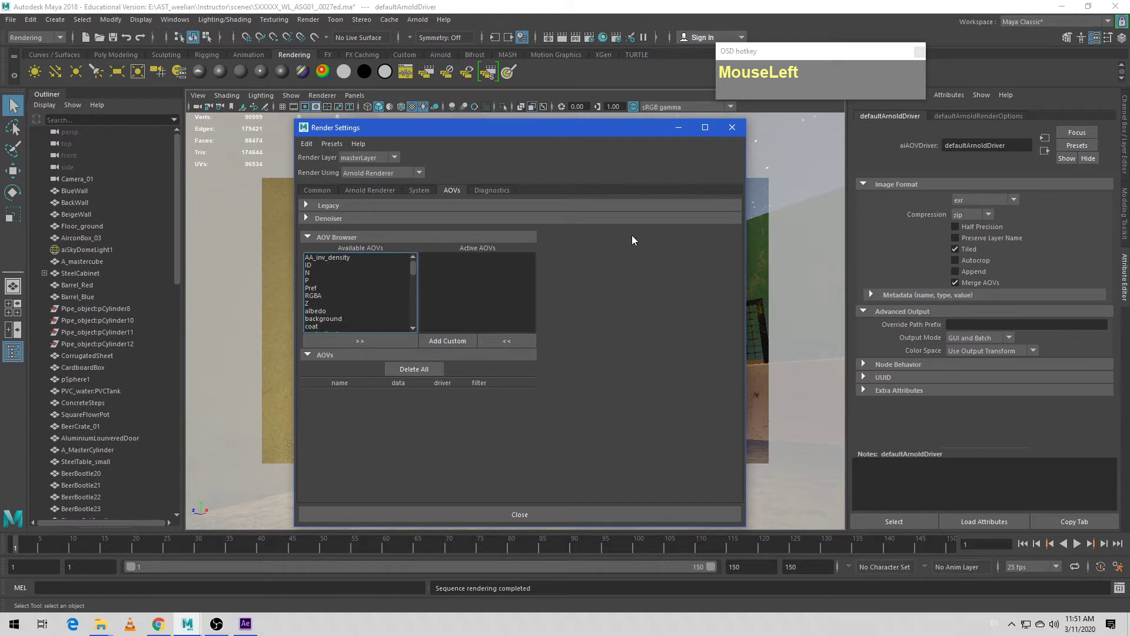
# - Turn off Merge AOVs in the common exr file output settings and minimize the render settings
pyautogui.click(313, 190)
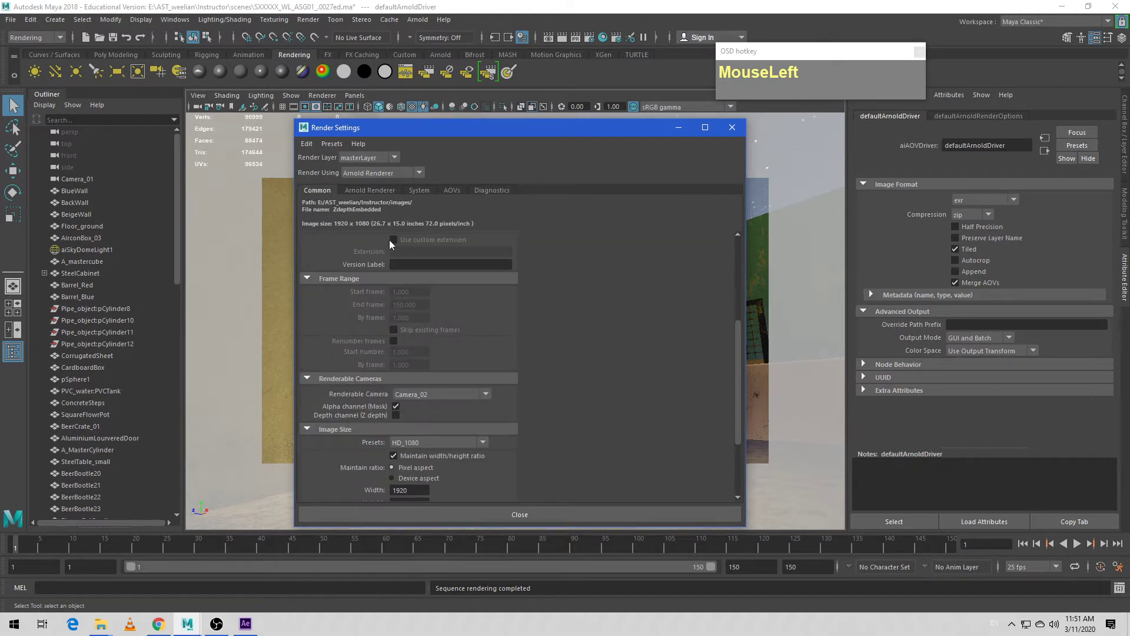
pyautogui.scroll(5, 388, 247)
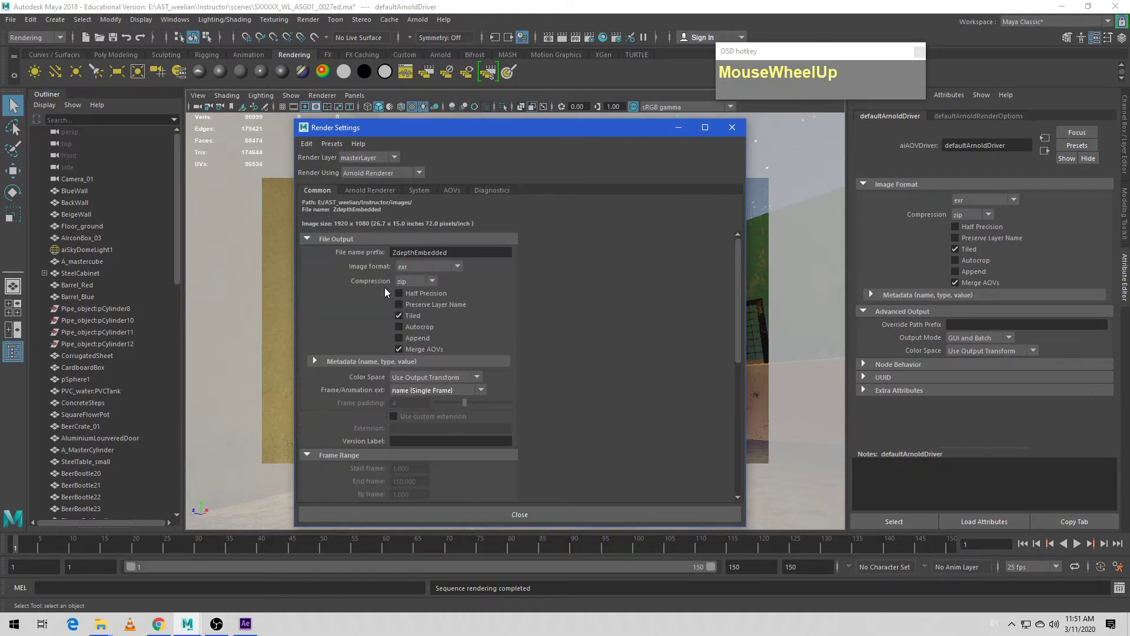
pyautogui.click(399, 349)
pyautogui.moveTo(548, 130); pyautogui.dragTo(491, 118)
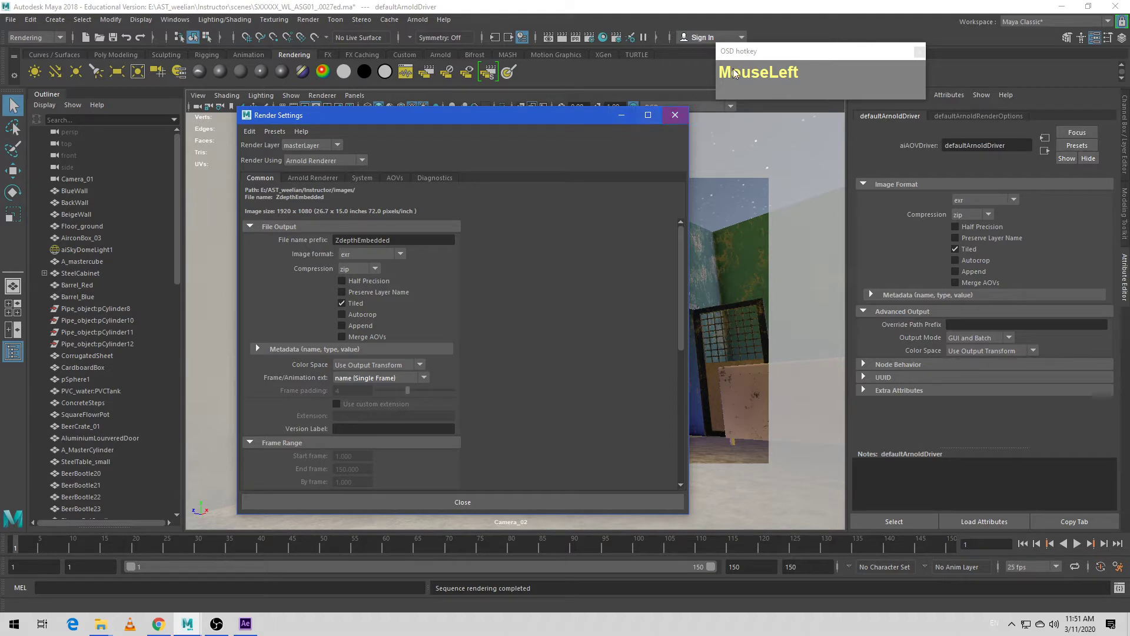
pyautogui.moveTo(732, 69); pyautogui.dragTo(815, 82)
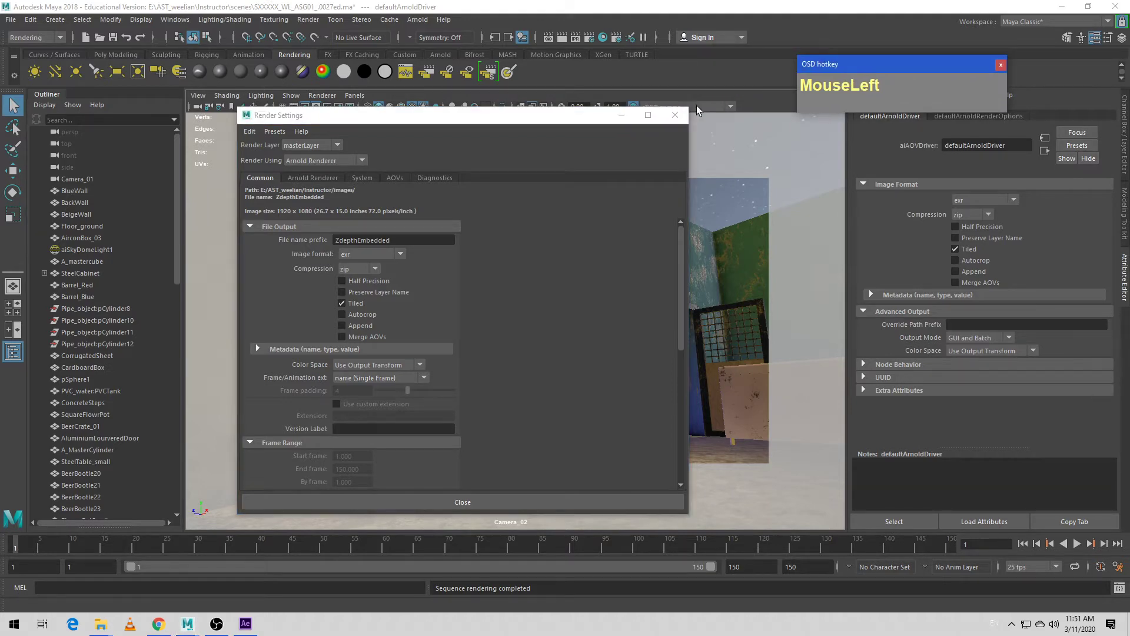
pyautogui.click(621, 116)
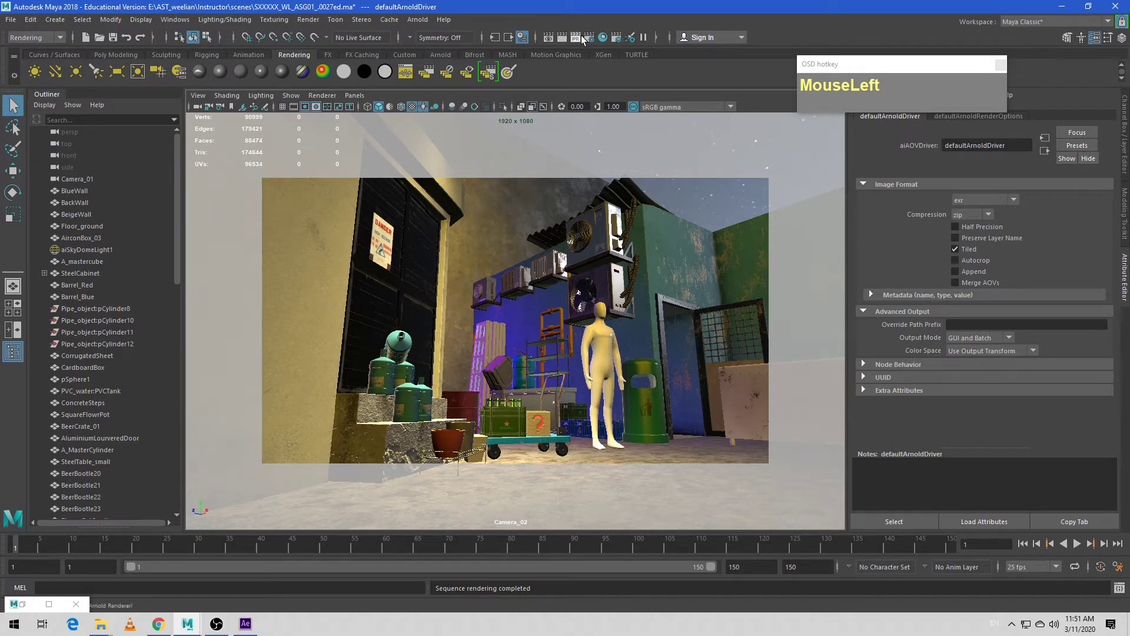
# - Open the Render Setup editor and place it beside the objects in the camera view
pyautogui.click(617, 39)
pyautogui.moveTo(554, 134); pyautogui.dragTo(883, 140)
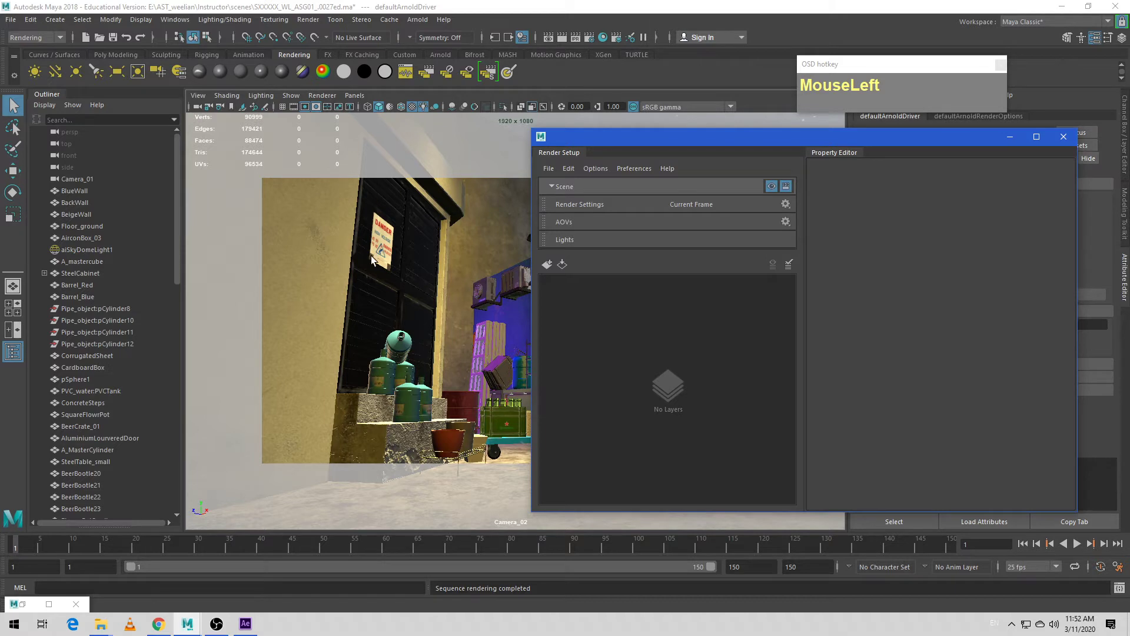
pyautogui.moveTo(682, 147); pyautogui.dragTo(673, 128)
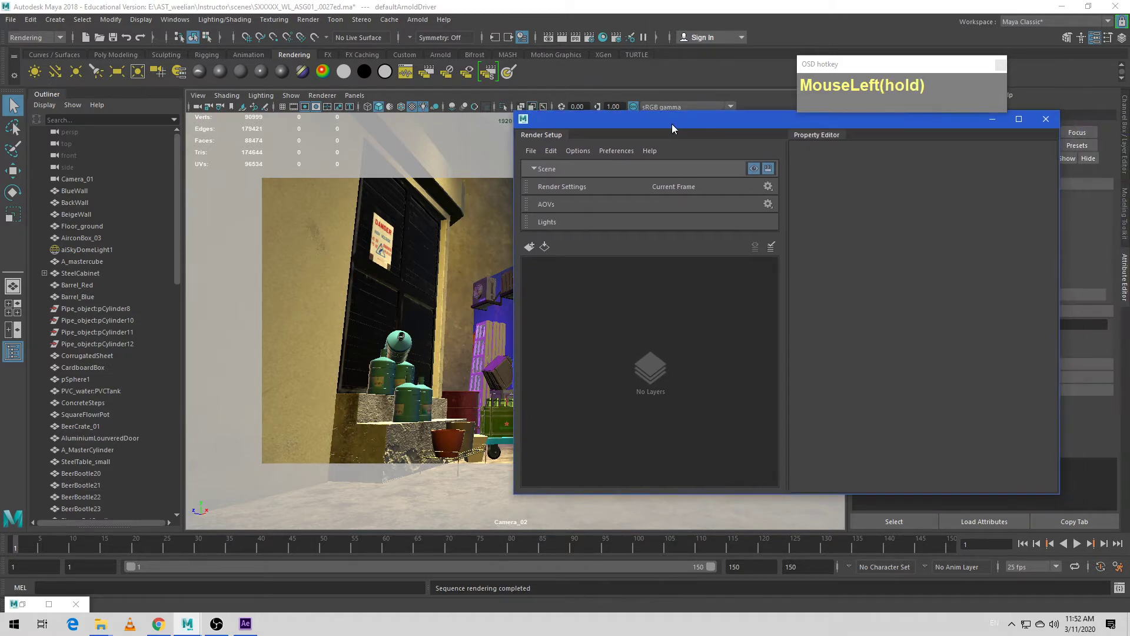
pyautogui.click(613, 379)
pyautogui.moveTo(740, 123); pyautogui.dragTo(878, 155)
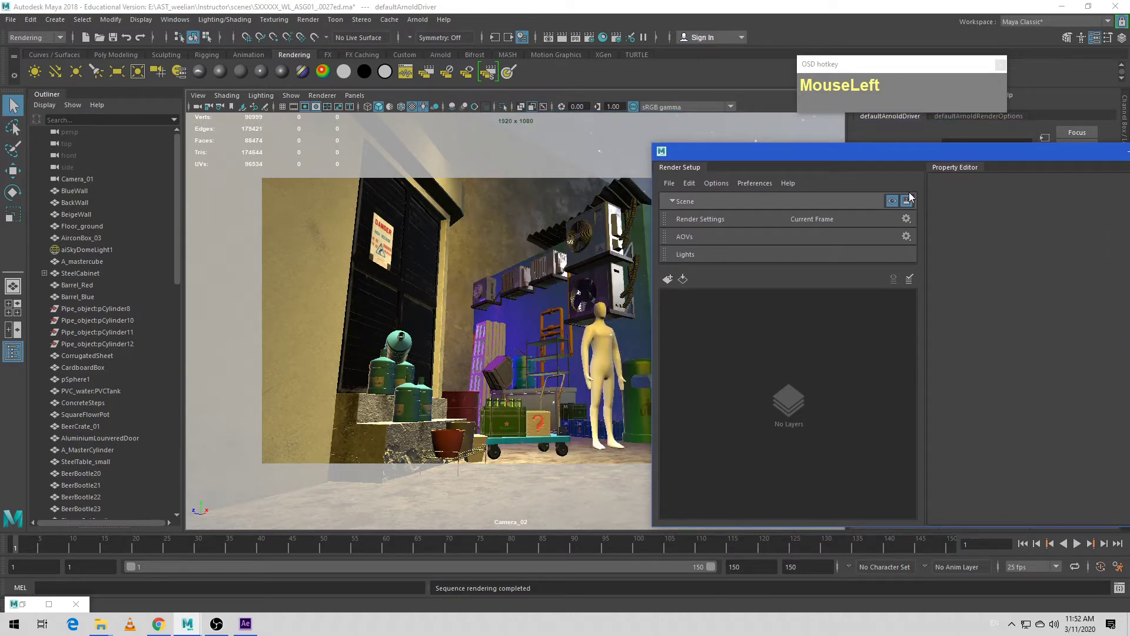
pyautogui.moveTo(885, 153); pyautogui.dragTo(758, 112)
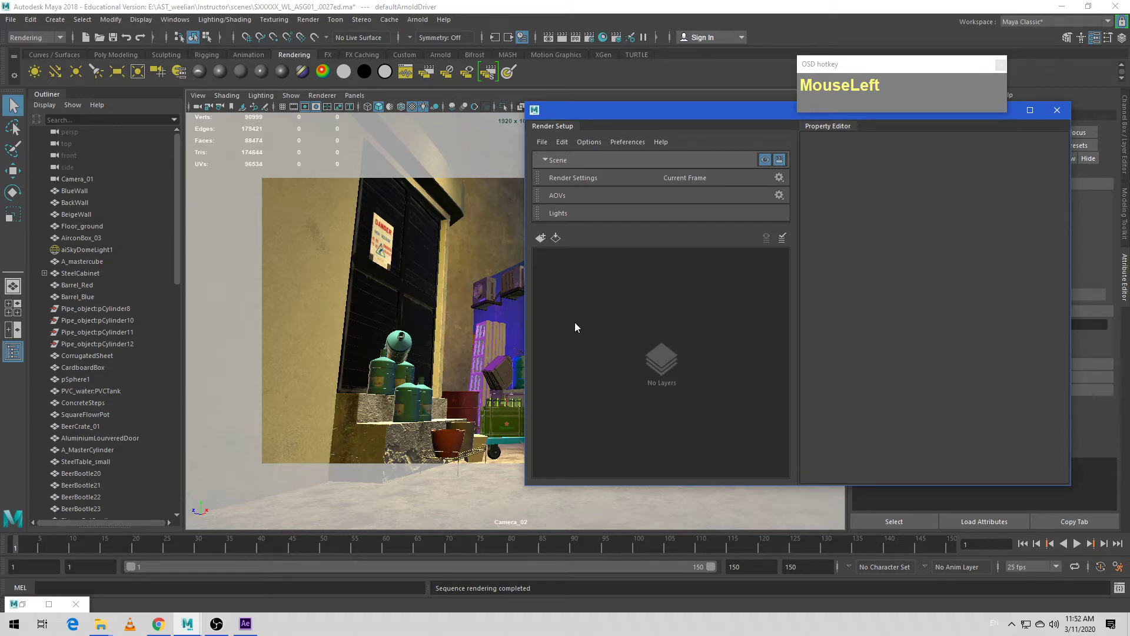
# - Create a new render layer named A in the Render Setup
pyautogui.click(541, 237)
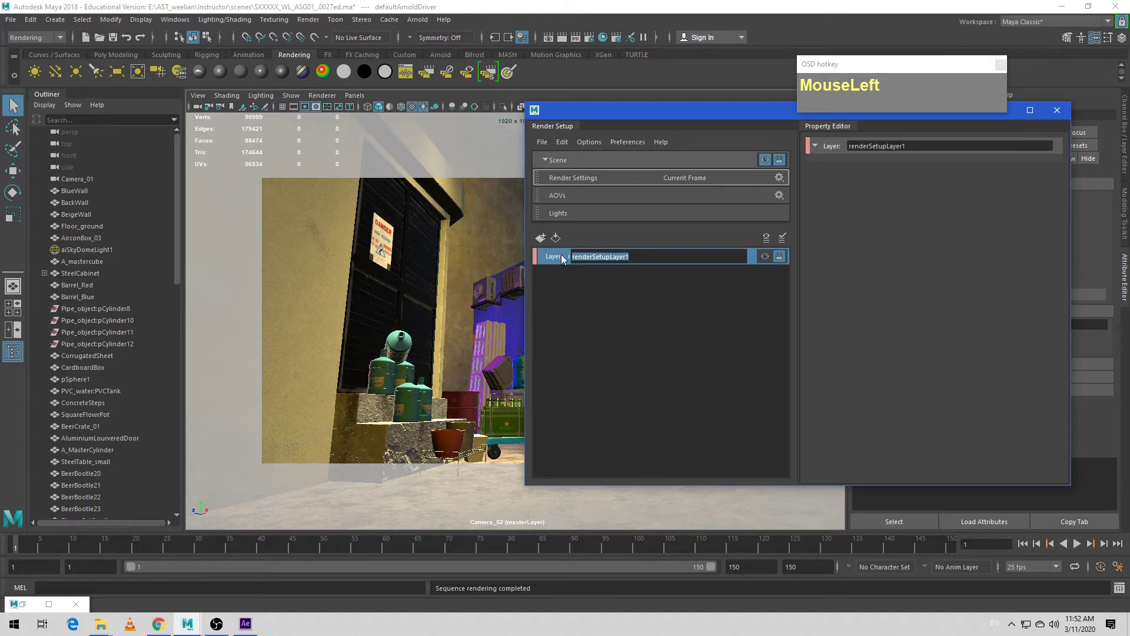
pyautogui.moveTo(669, 260); pyautogui.dragTo(534, 258)
pyautogui.write('A')
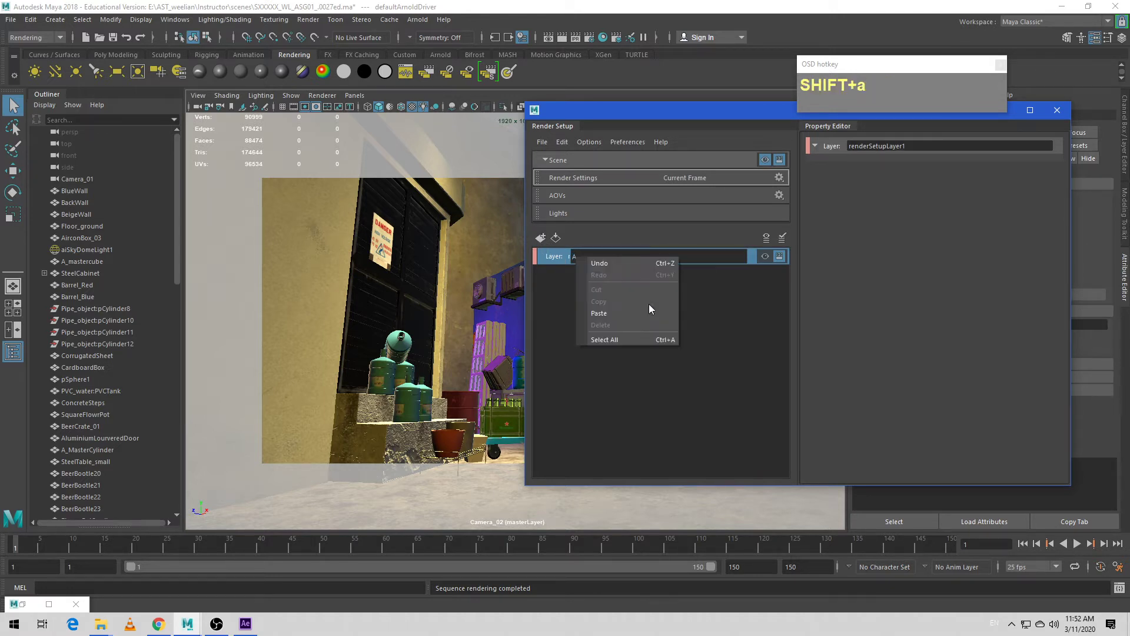
pyautogui.click(660, 255)
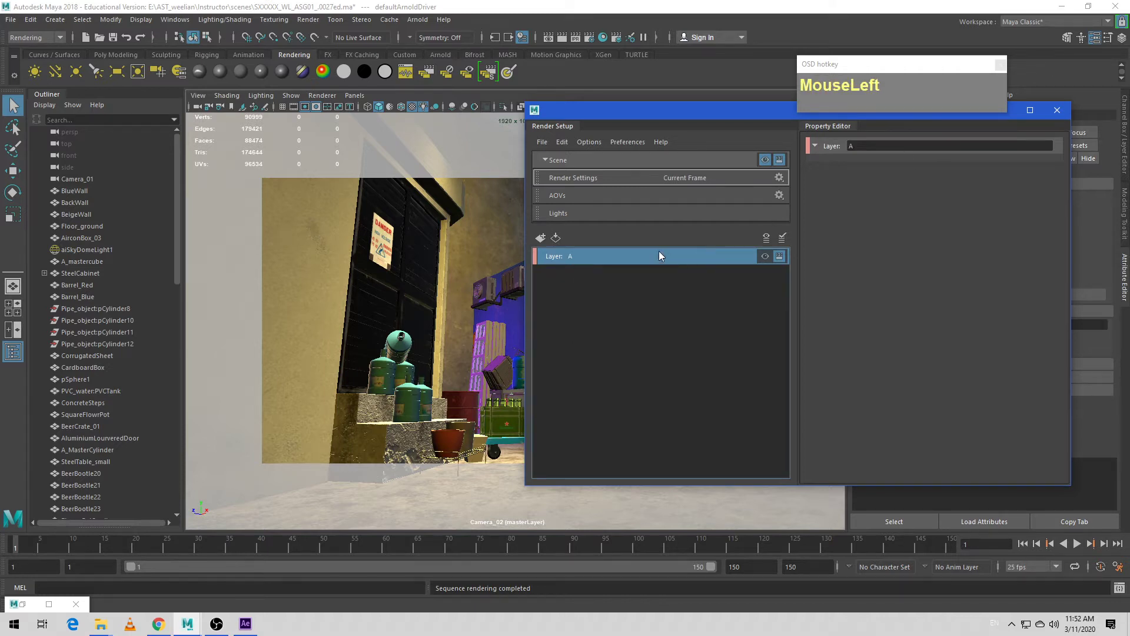
# - Rename render layer A as AO_PassV2
pyautogui.rightClick(580, 255)
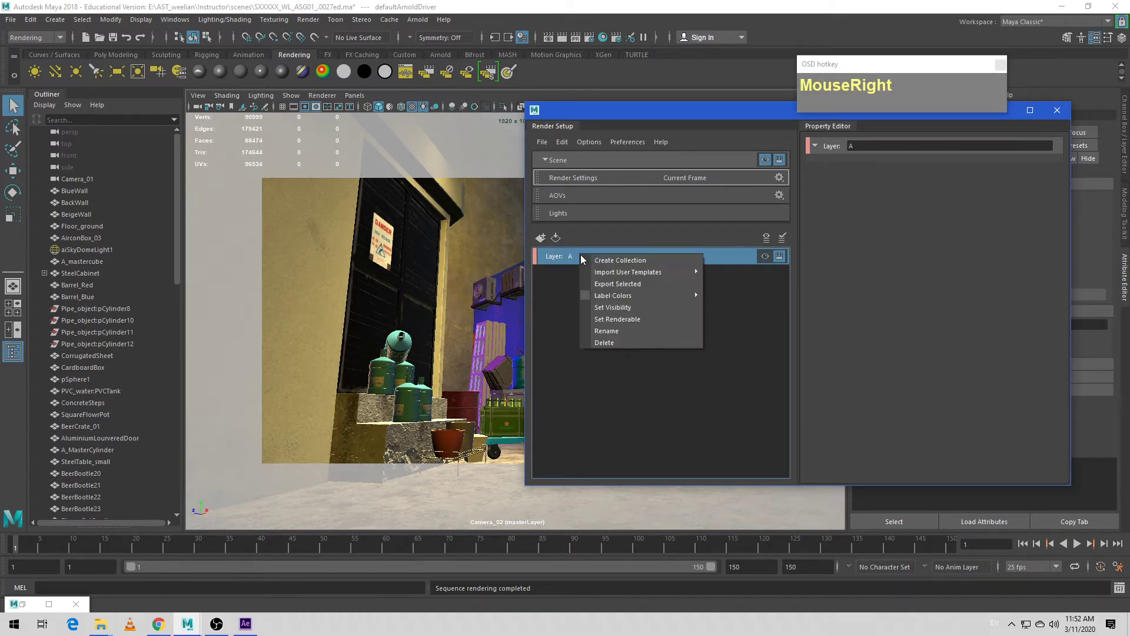
pyautogui.click(606, 331)
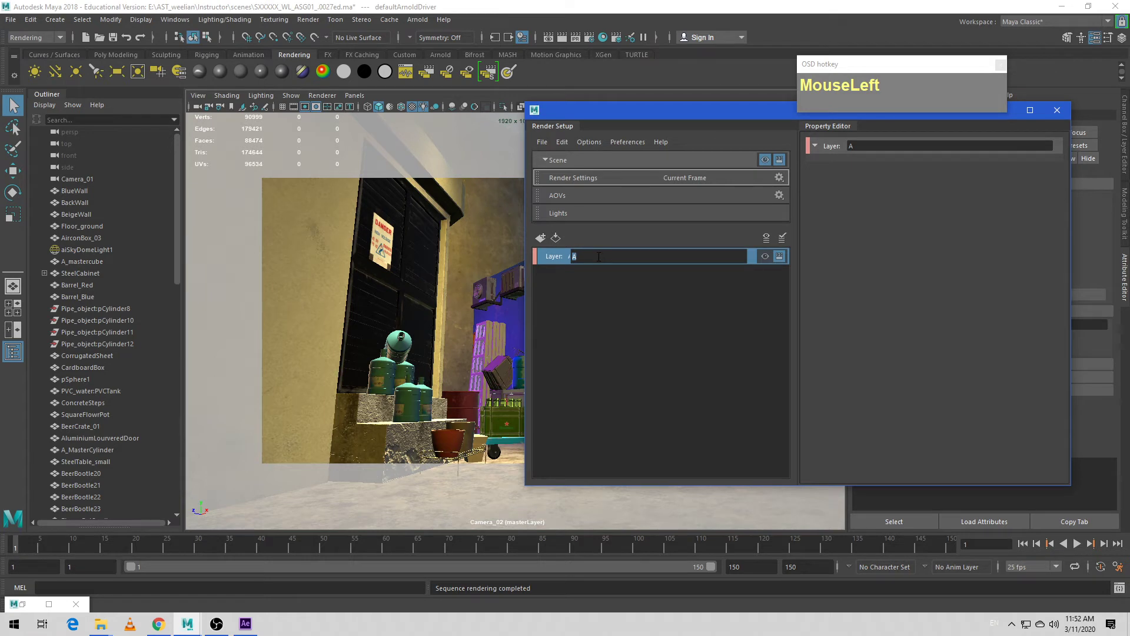
pyautogui.write('A')
pyautogui.hotkey('shift', '0')
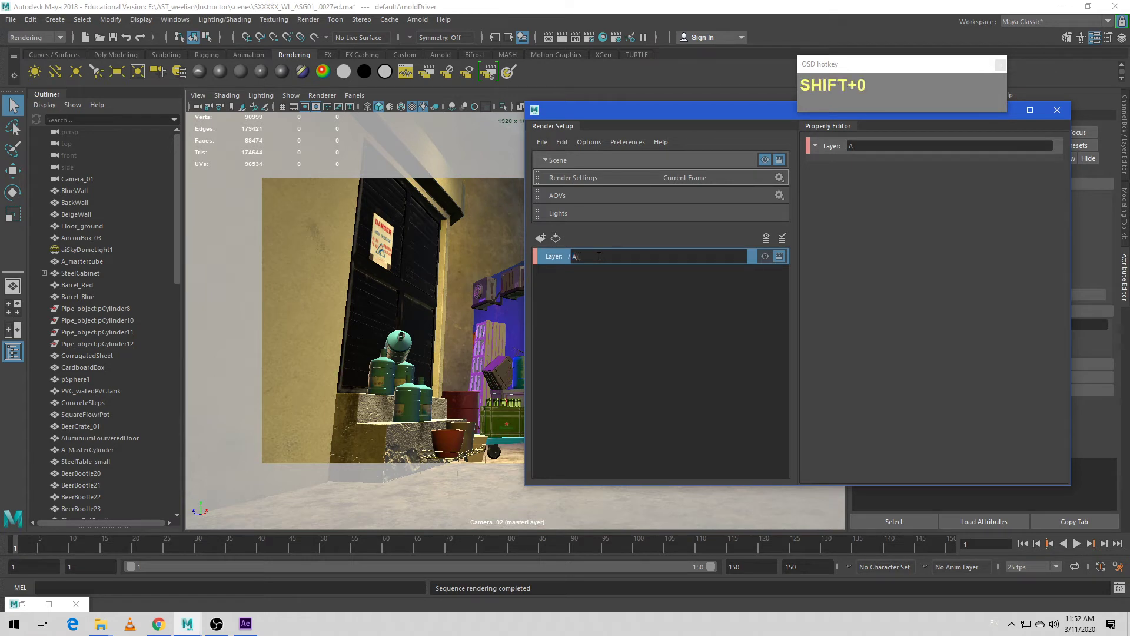
pyautogui.press('BackSpace')
pyautogui.write('o')
pyautogui.press('BackSpace')
pyautogui.write('O_PassV2')
pyautogui.click(591, 279)
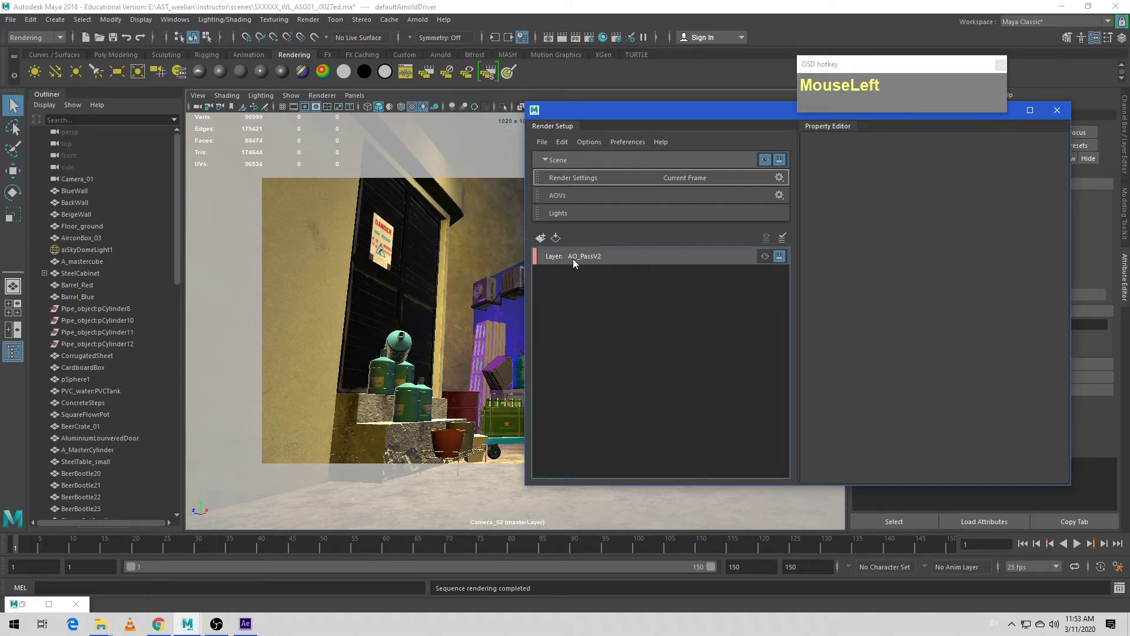
# - Create a collection named AOCollection in the AO_PassV2 layer
pyautogui.rightClick(638, 254)
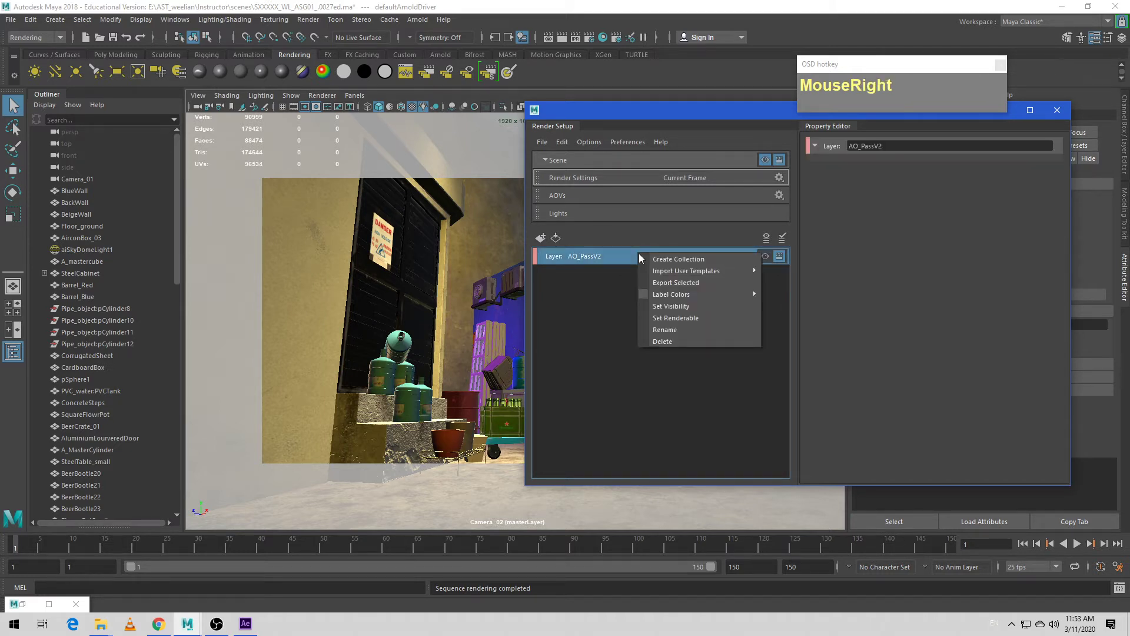
pyautogui.click(669, 260)
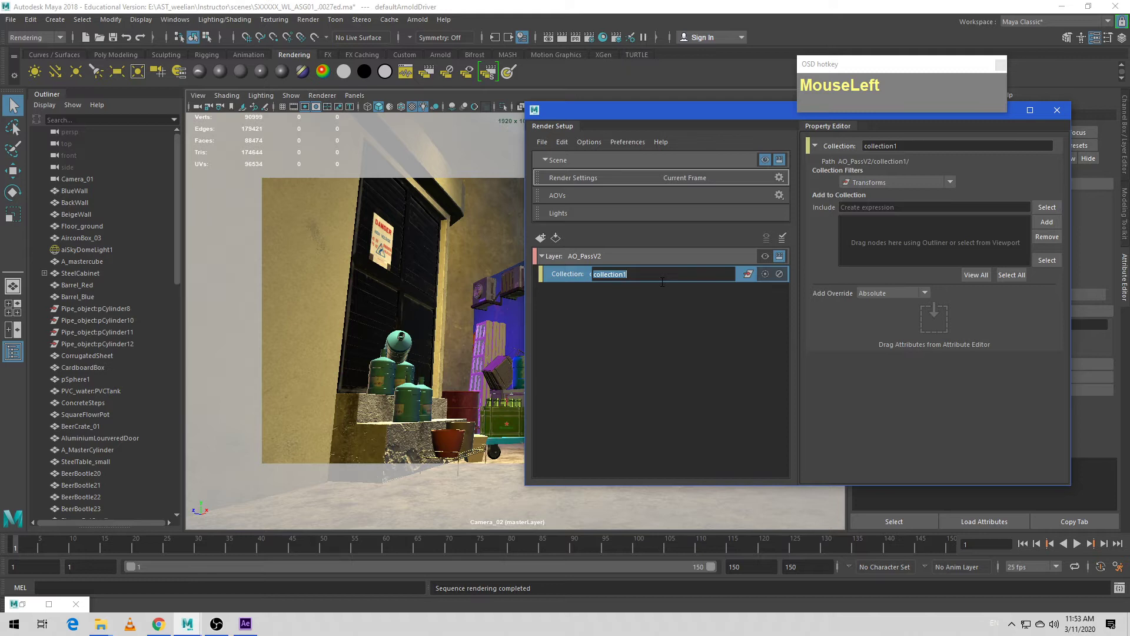
pyautogui.write('AOCollection')
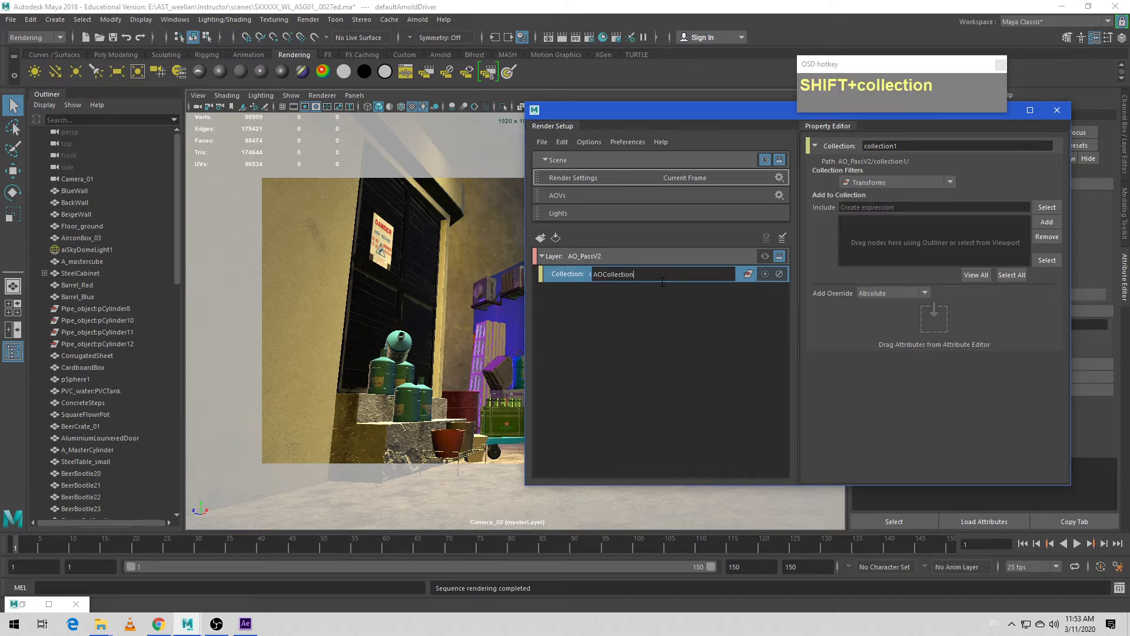
pyautogui.press('Return')
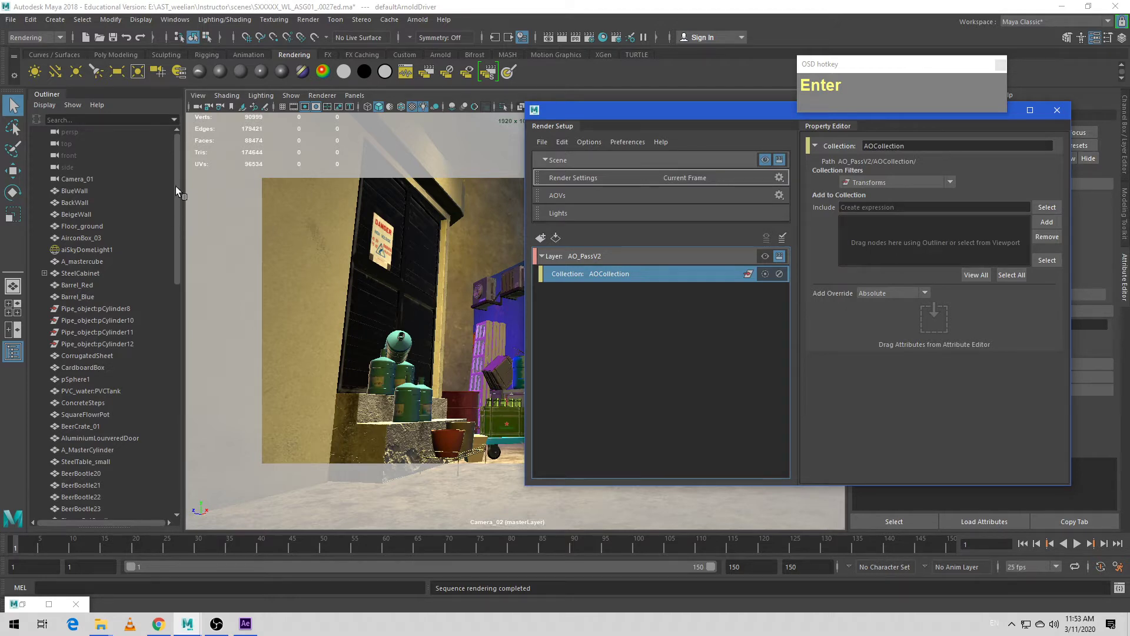
# - Select all objects of the Geometry type in the scene
pyautogui.moveTo(176, 186); pyautogui.dragTo(160, 451)
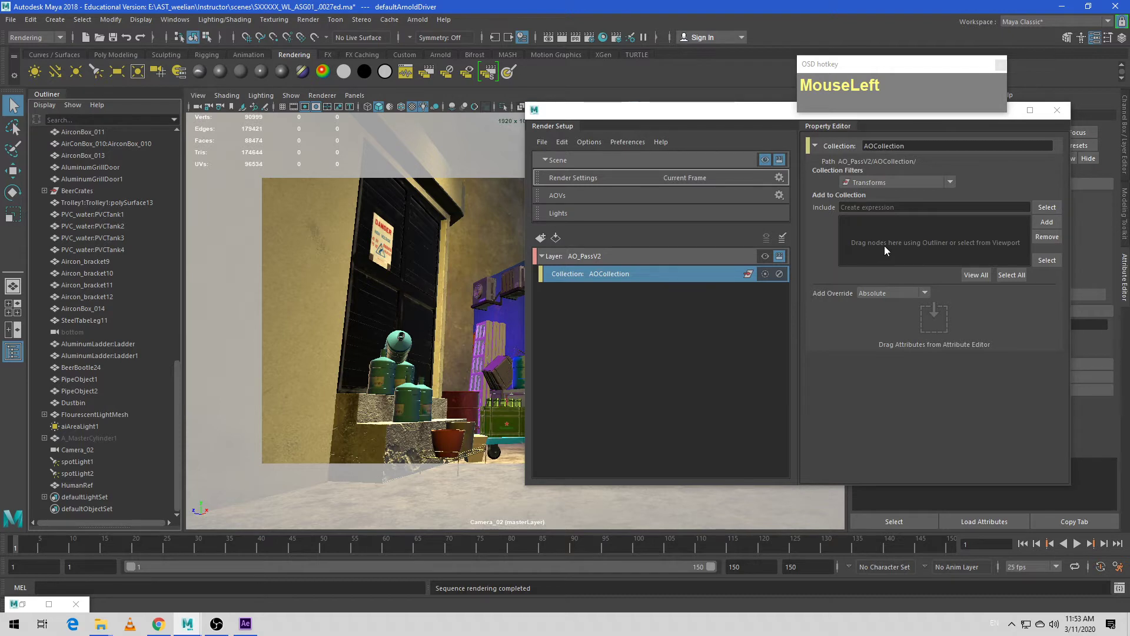
pyautogui.click(83, 20)
pyautogui.moveTo(83, 25); pyautogui.dragTo(94, 54)
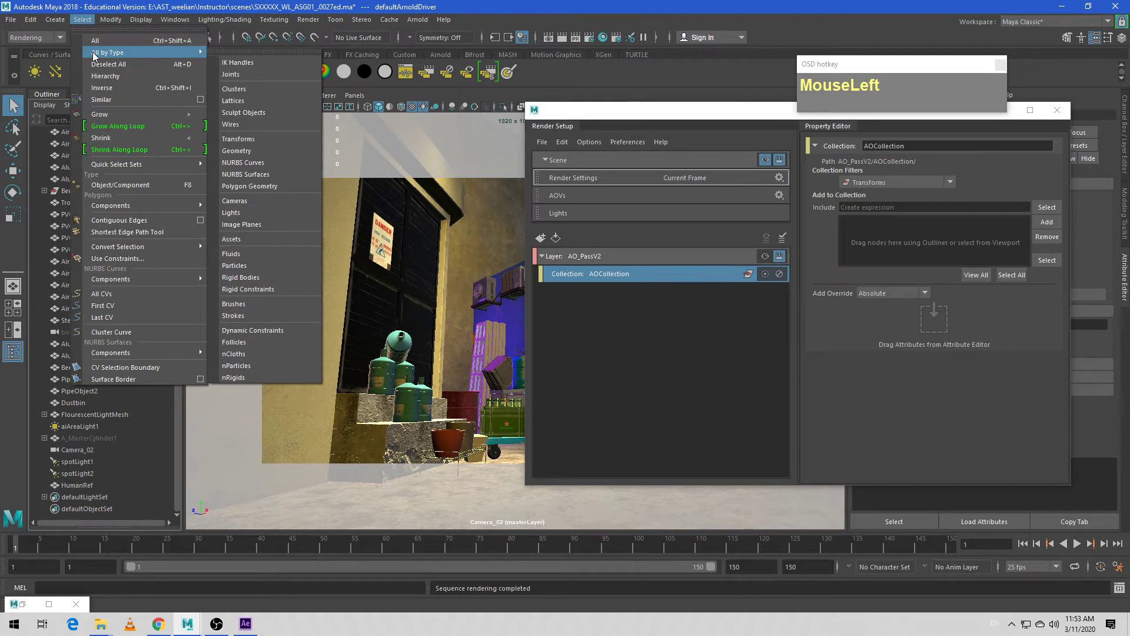
pyautogui.click(235, 151)
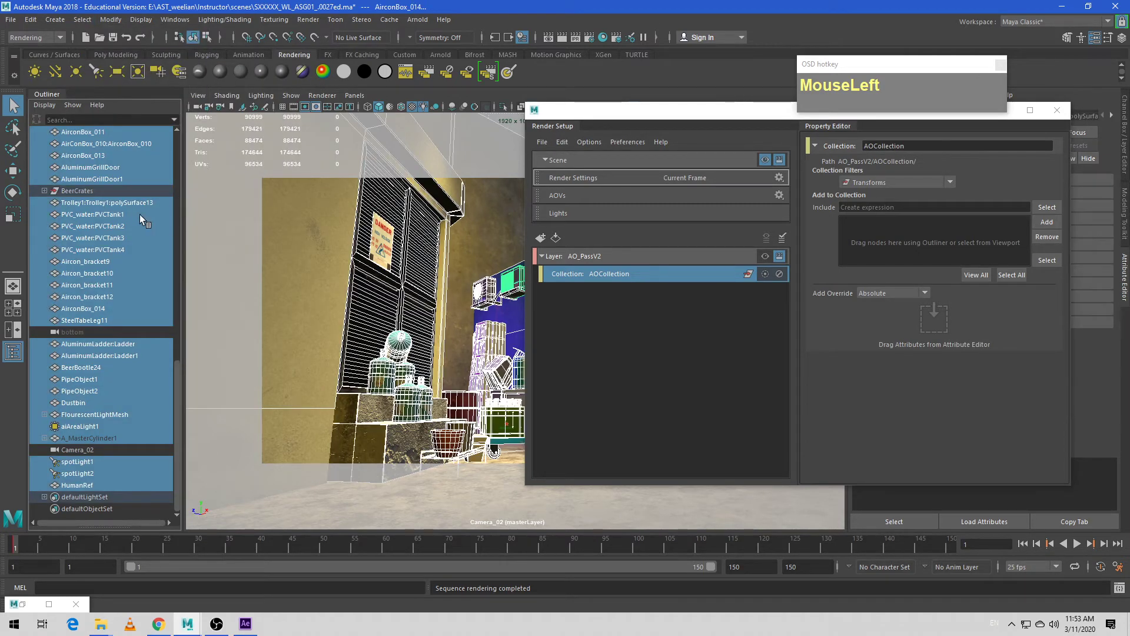
# - Expand defaultLightSet and take its six lights, from aiSkyDomeLight1 to spotLight2, out of the selection
pyautogui.moveTo(175, 379); pyautogui.dragTo(179, 154)
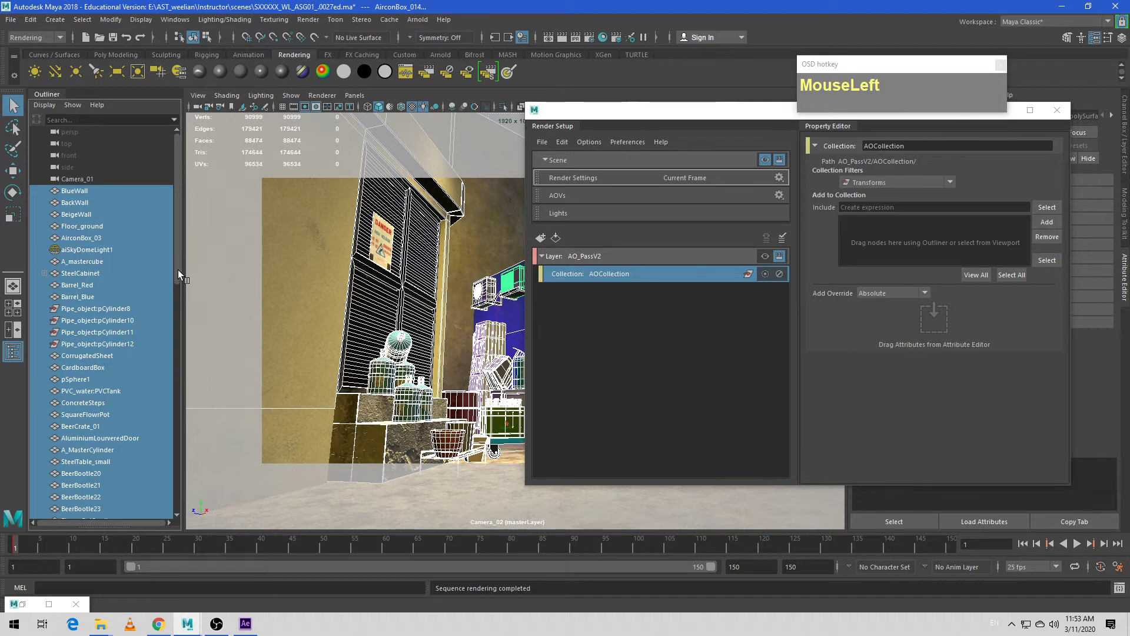
pyautogui.moveTo(178, 270); pyautogui.dragTo(157, 497)
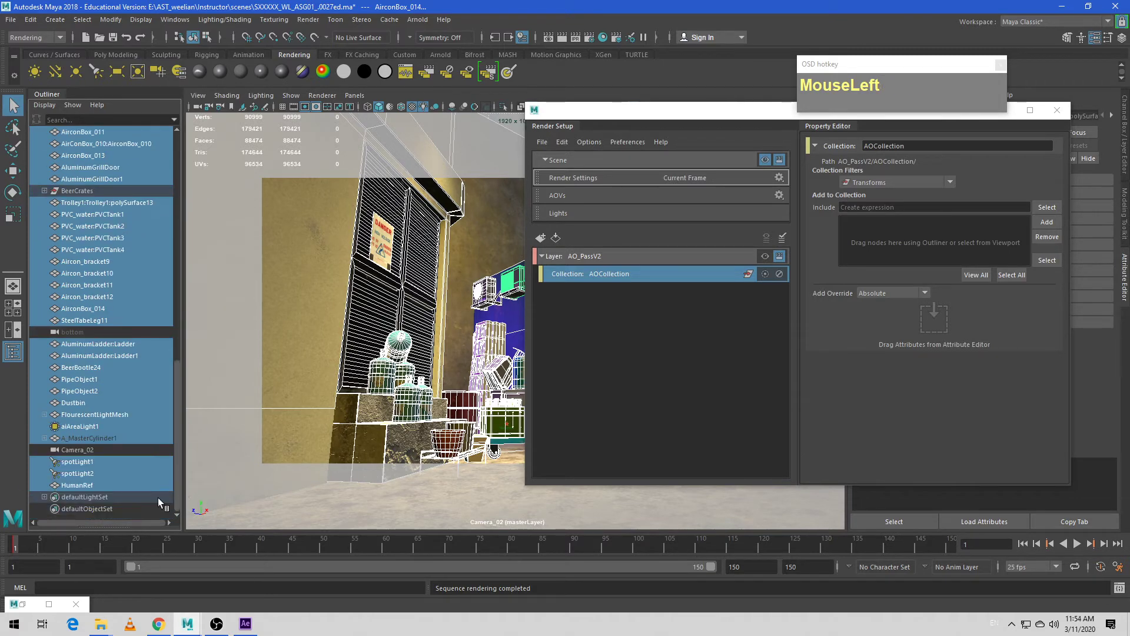
pyautogui.click(44, 497)
pyautogui.scroll(-2, 52, 492)
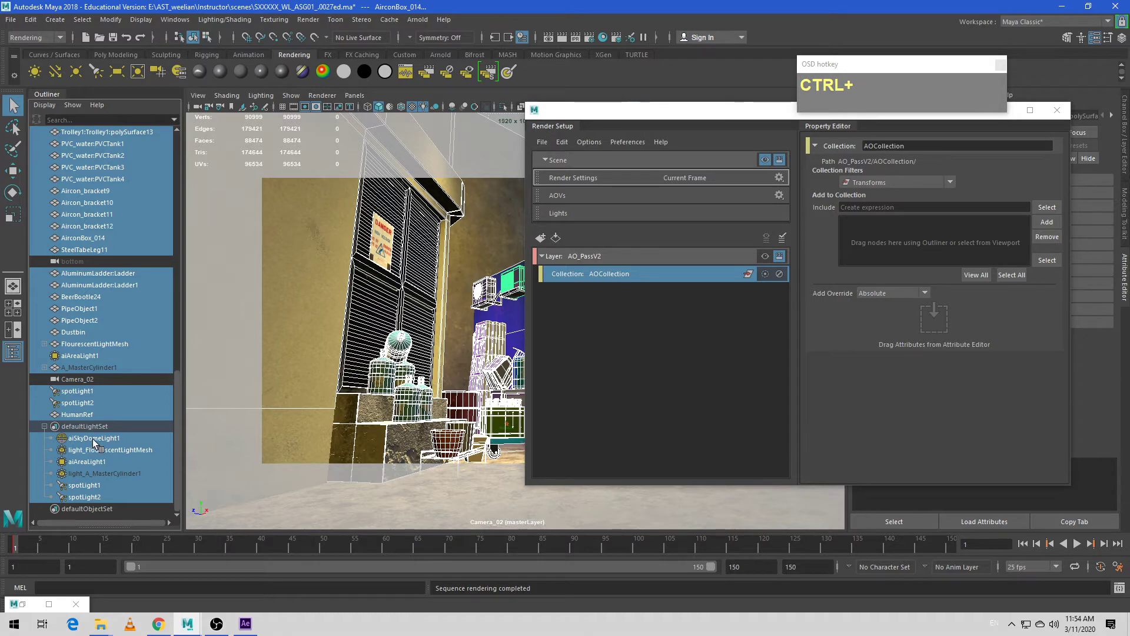
pyautogui.keyDown('ctrl'); pyautogui.click(85, 439); pyautogui.keyUp('ctrl')
pyautogui.keyDown('ctrl'); pyautogui.click(83, 450); pyautogui.keyUp('ctrl')
pyautogui.keyDown('ctrl'); pyautogui.click(82, 462); pyautogui.keyUp('ctrl')
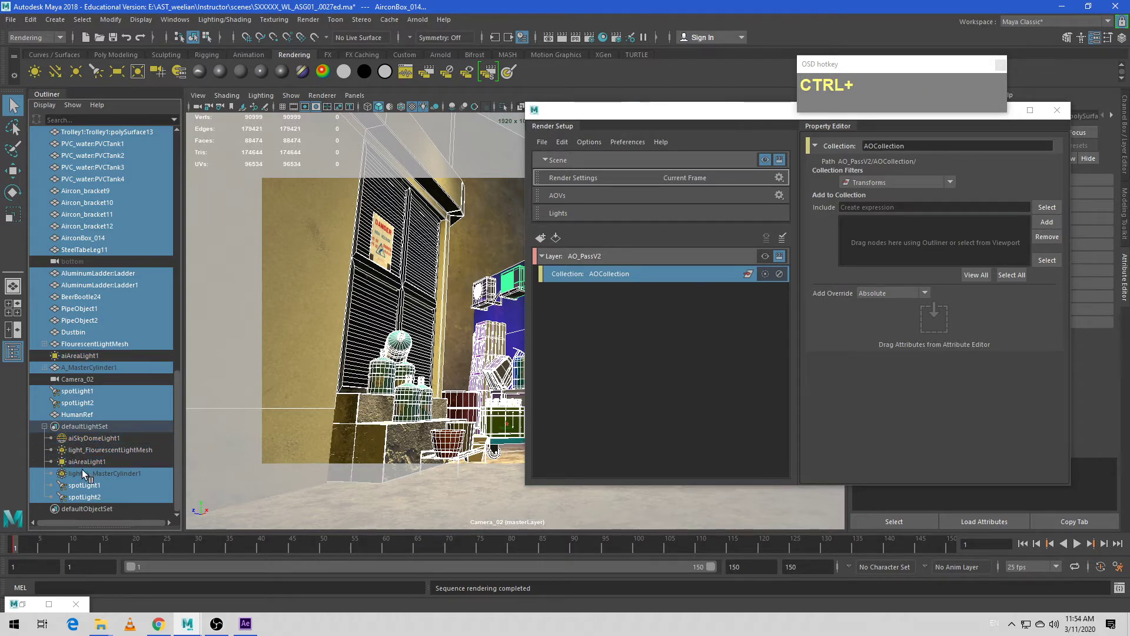
pyautogui.keyDown('ctrl'); pyautogui.click(83, 472); pyautogui.keyUp('ctrl')
pyautogui.keyDown('ctrl'); pyautogui.click(83, 485); pyautogui.keyUp('ctrl')
pyautogui.keyDown('ctrl'); pyautogui.click(83, 494); pyautogui.keyUp('ctrl')
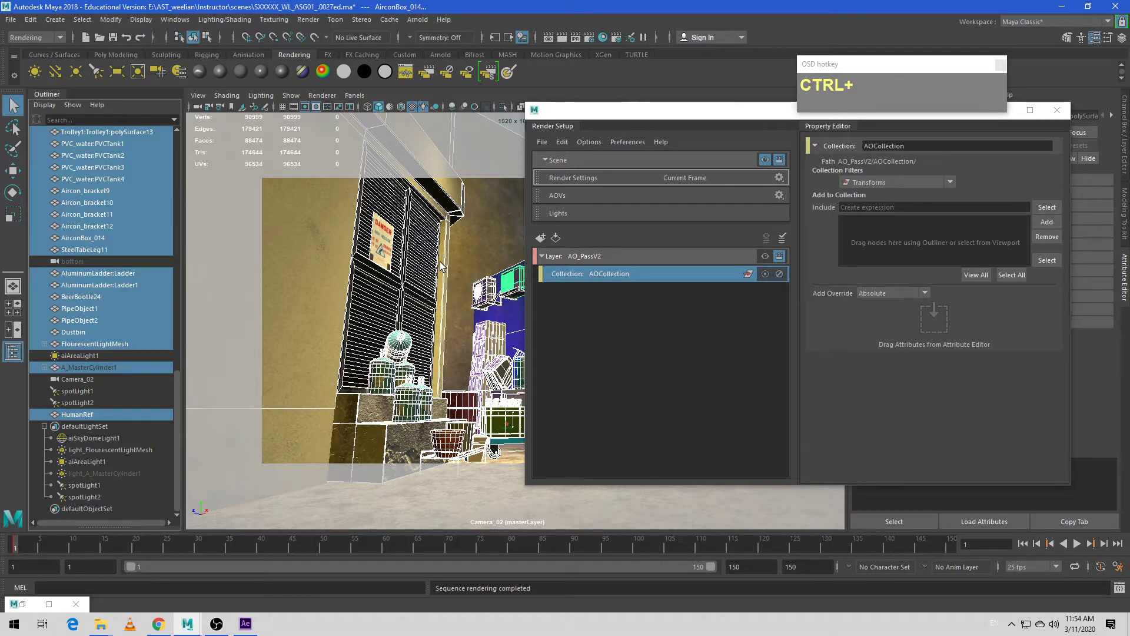
# - Add the selected scene geometry to AOCollection
pyautogui.moveTo(176, 406); pyautogui.dragTo(177, 233)
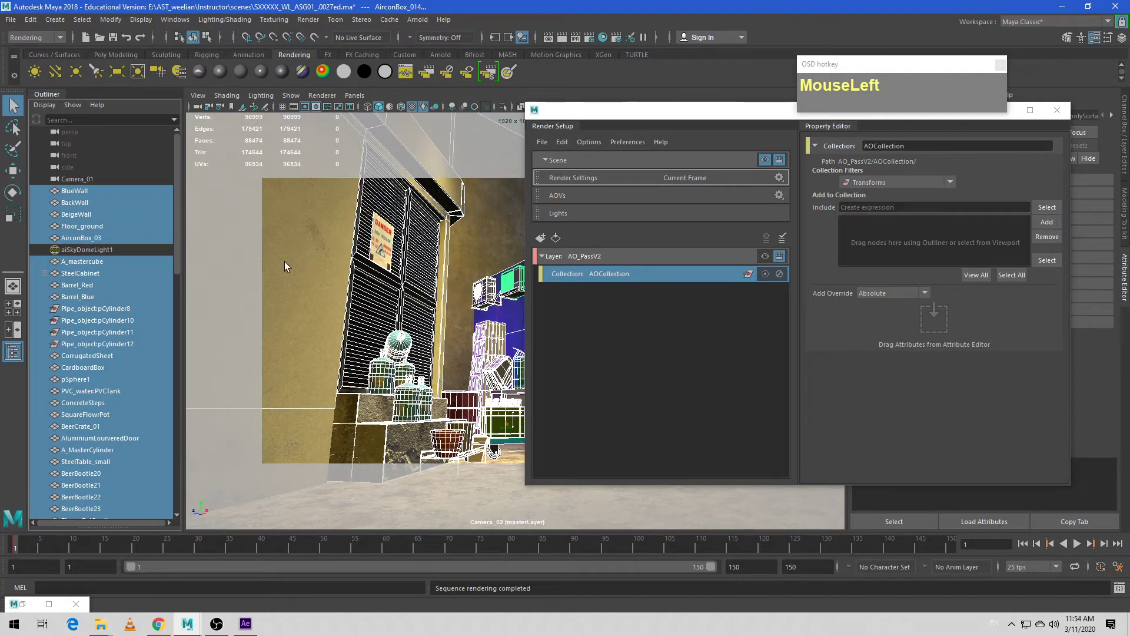
pyautogui.moveTo(636, 112); pyautogui.dragTo(563, 146)
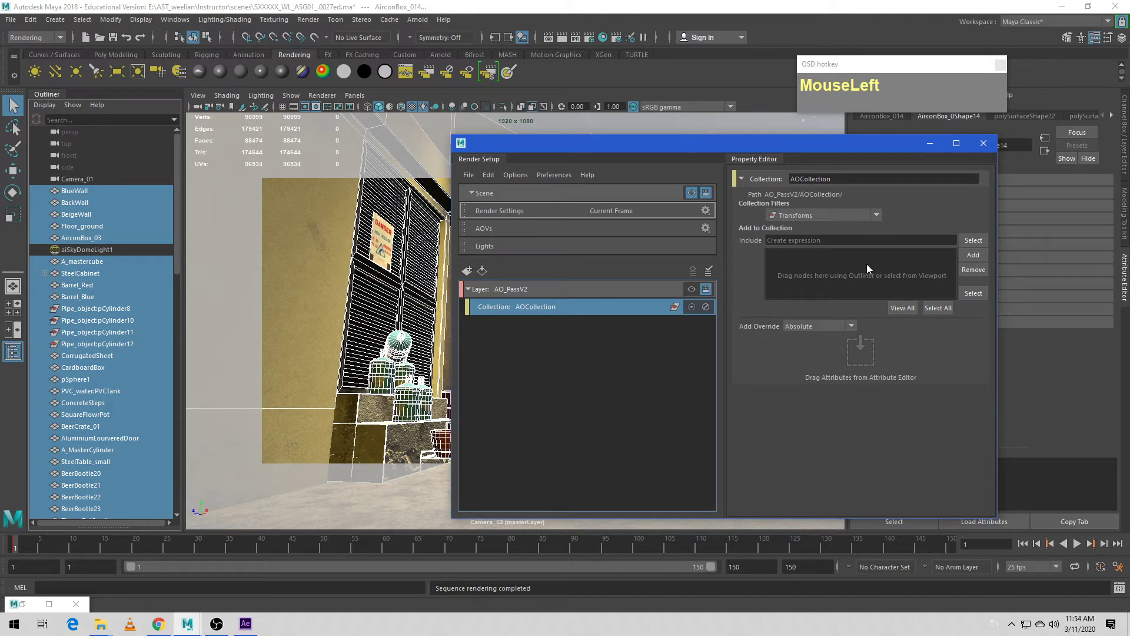
pyautogui.click(969, 254)
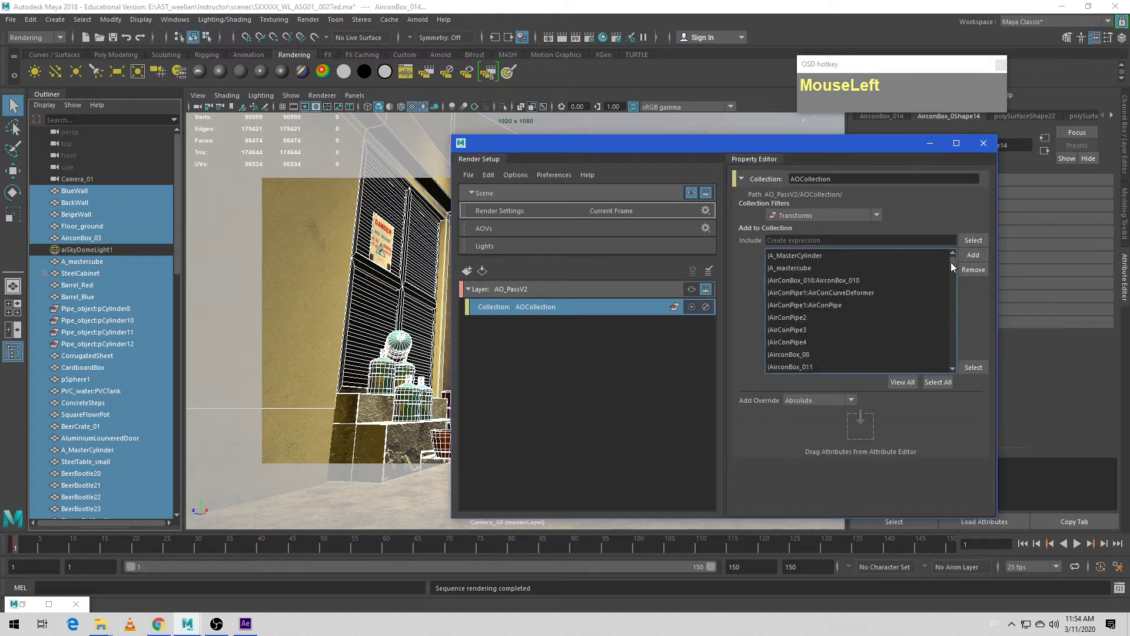
# - Add a shader override to AOCollection and assign an Arnold aiAmbientOcclusion shader to it
pyautogui.moveTo(951, 262); pyautogui.dragTo(873, 243)
pyautogui.moveTo(665, 155); pyautogui.dragTo(548, 122)
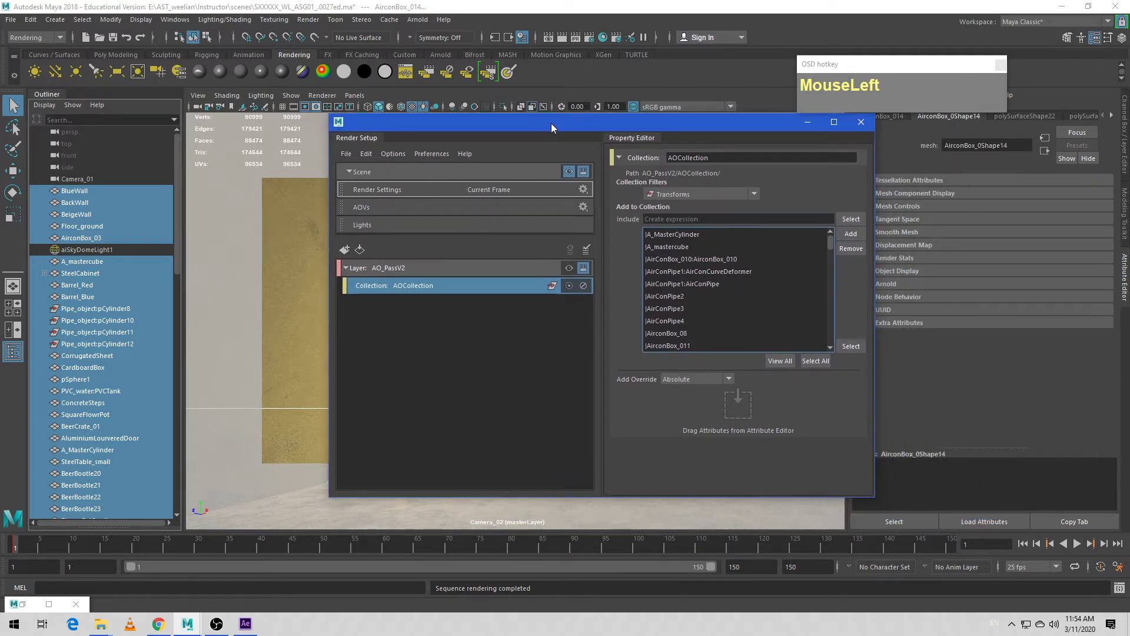
pyautogui.rightClick(469, 288)
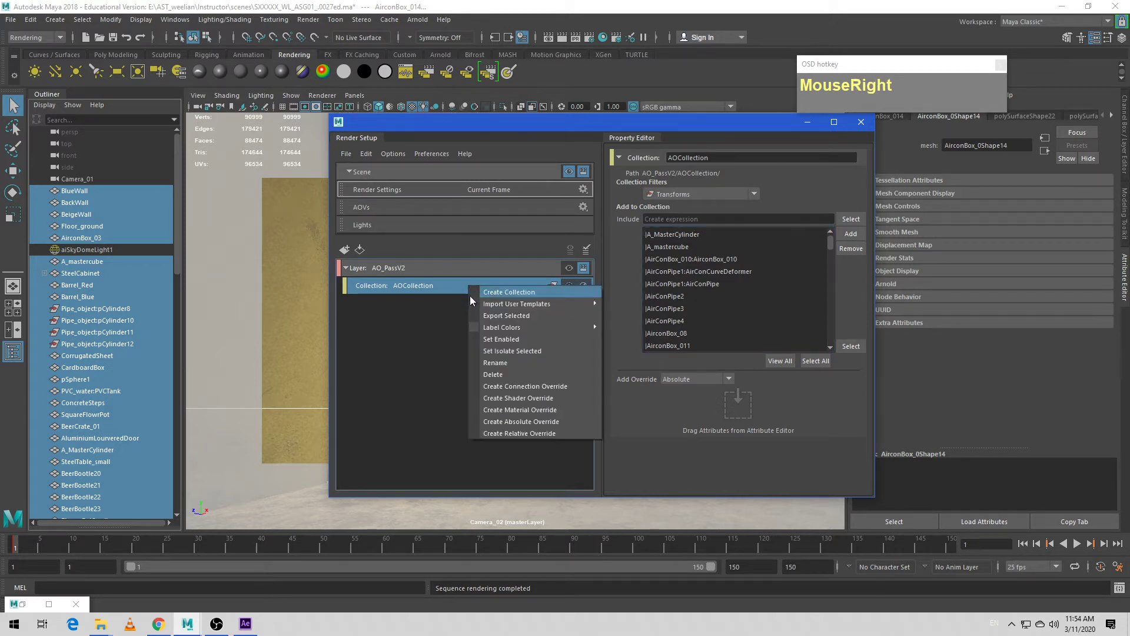
pyautogui.click(503, 400)
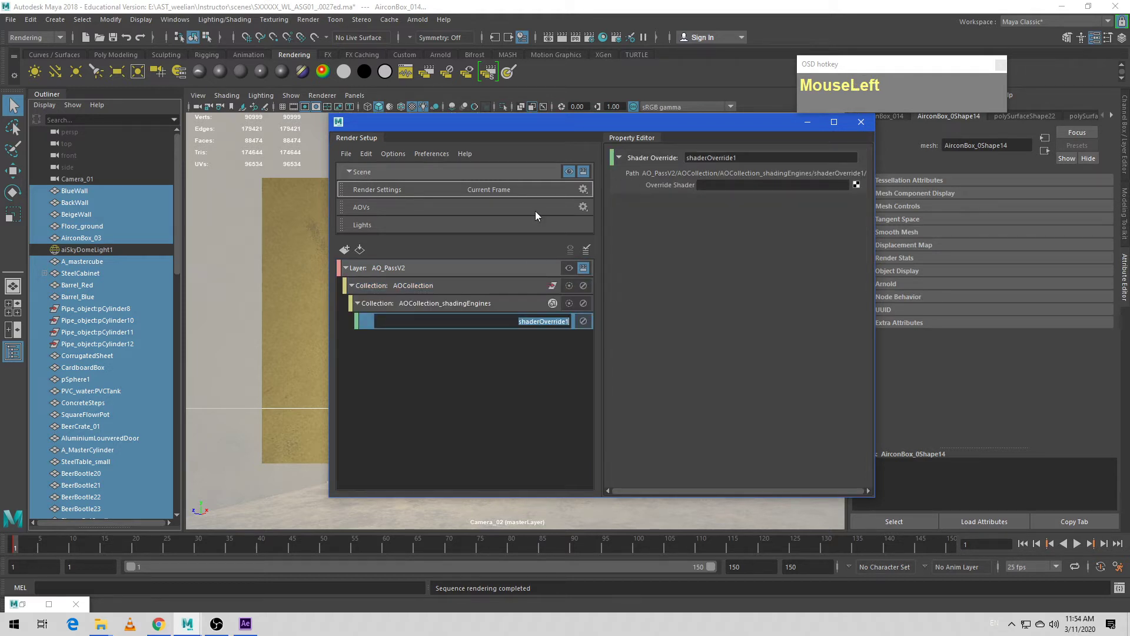
pyautogui.click(856, 186)
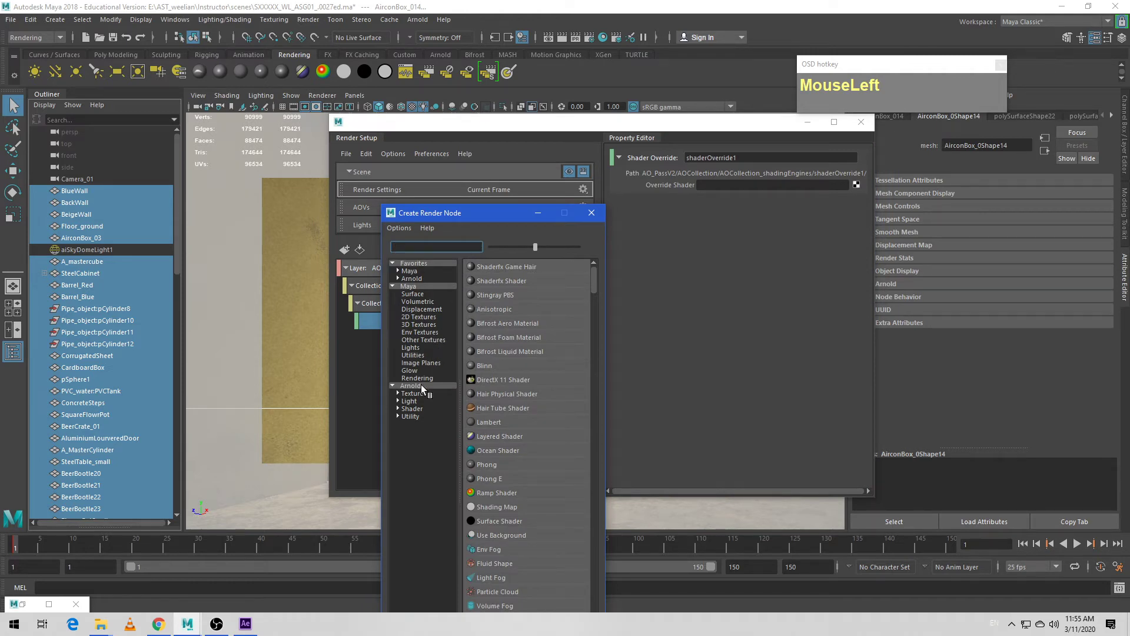
pyautogui.click(414, 409)
pyautogui.click(506, 266)
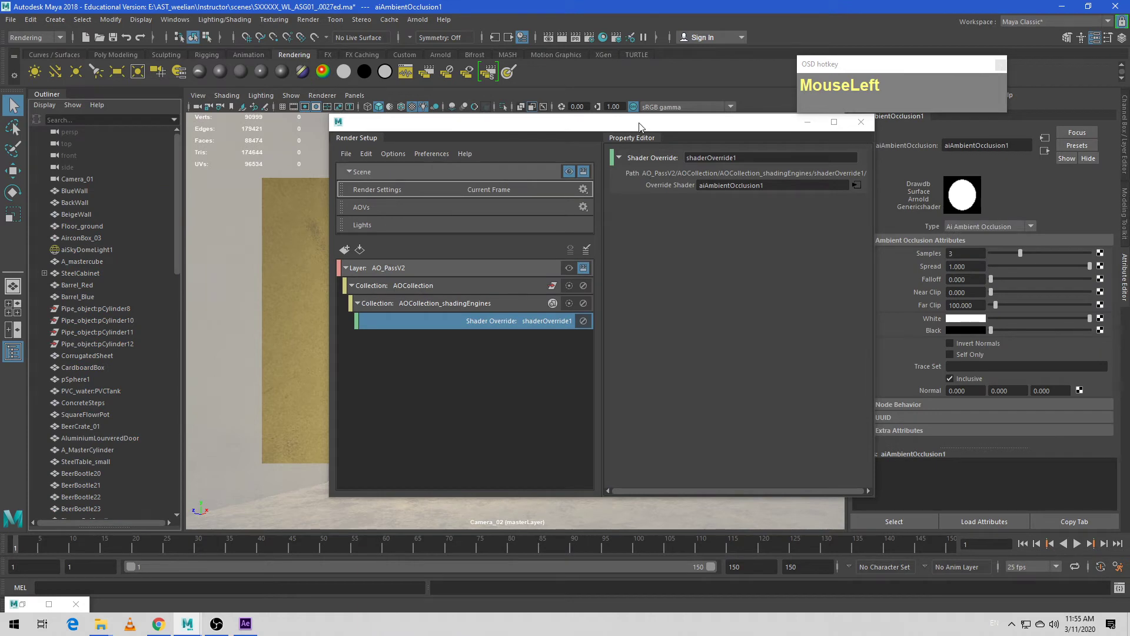
# - Make AO_PassV2 the visible layer and move the Render Setup window to uncover the viewport
pyautogui.moveTo(640, 127); pyautogui.dragTo(786, 121)
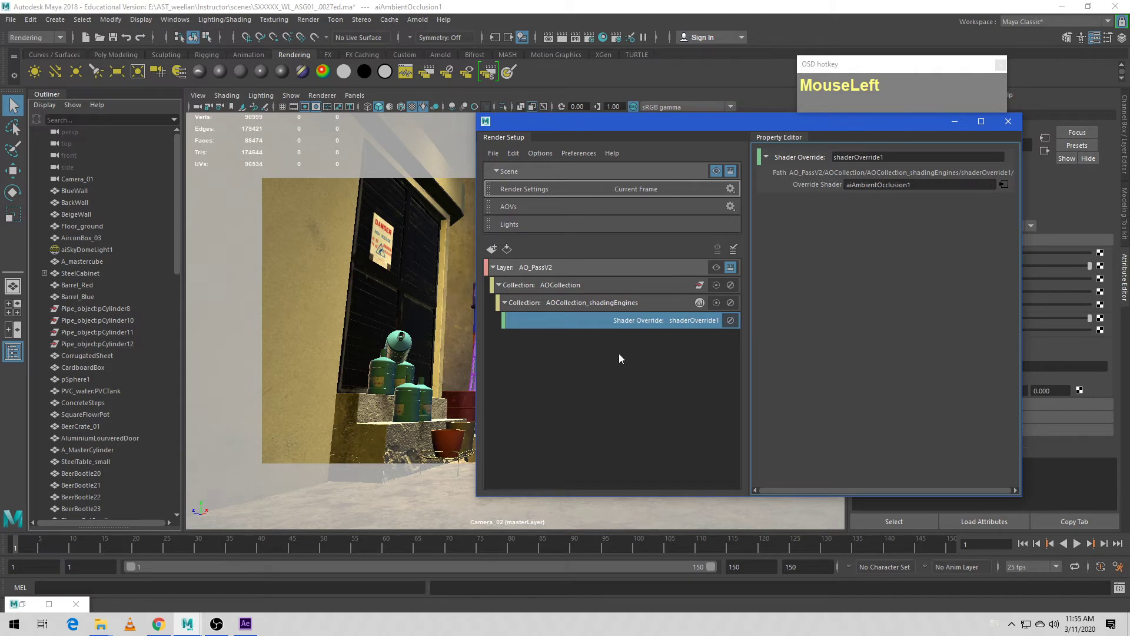
pyautogui.click(717, 267)
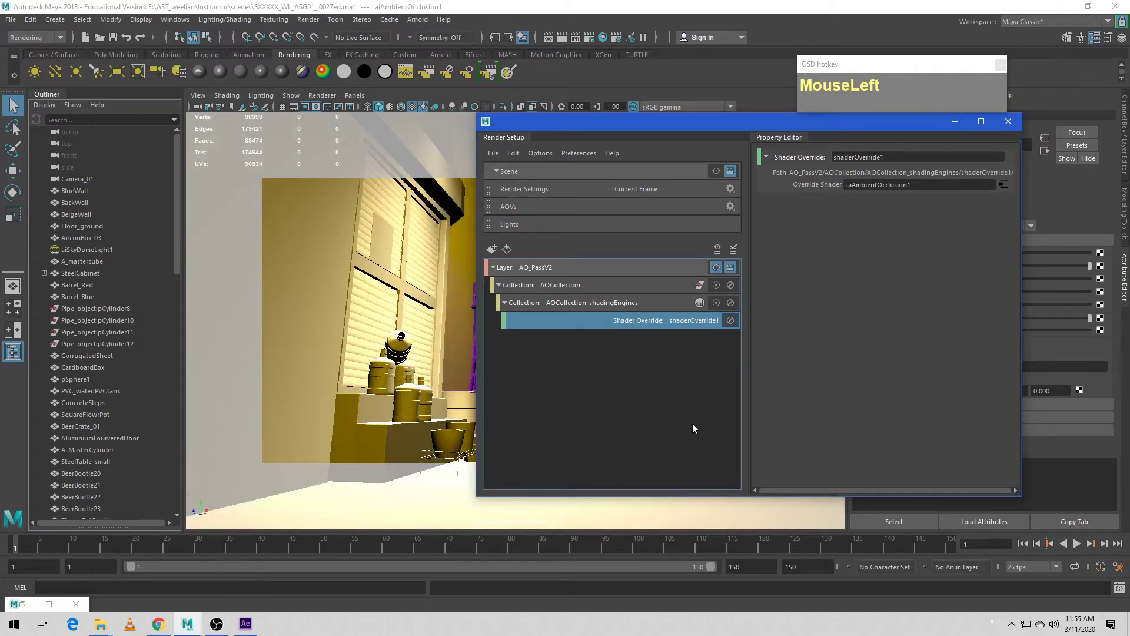
pyautogui.moveTo(622, 117); pyautogui.dragTo(726, 105)
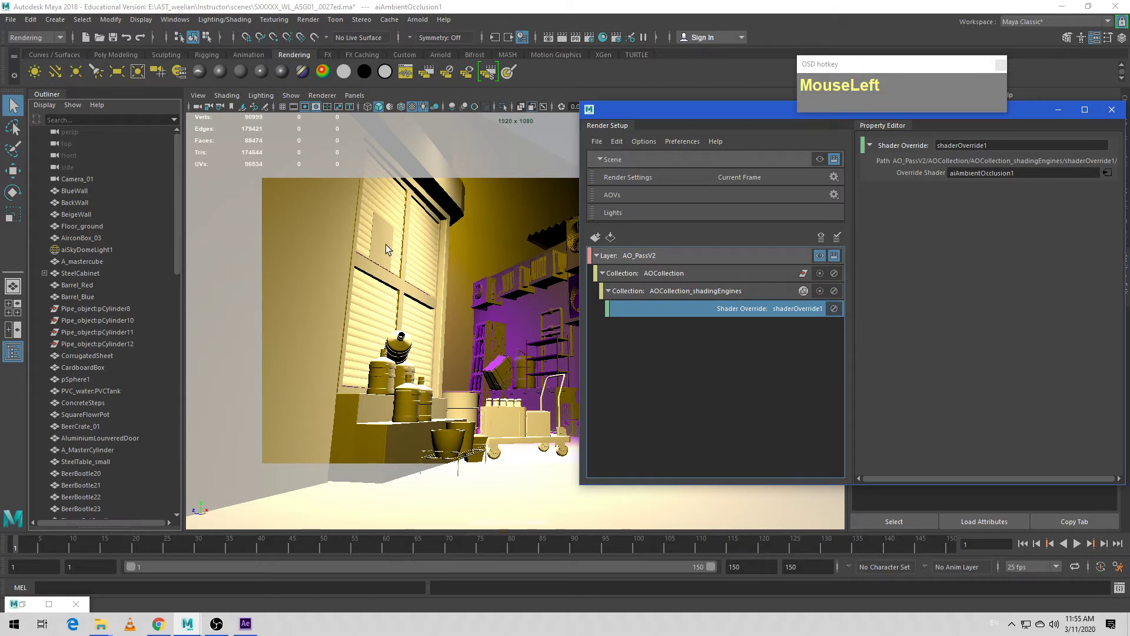
# - Open the Arnold RenderView, shrink its window and place it beside the Render Setup window
pyautogui.moveTo(323, 96); pyautogui.dragTo(324, 121)
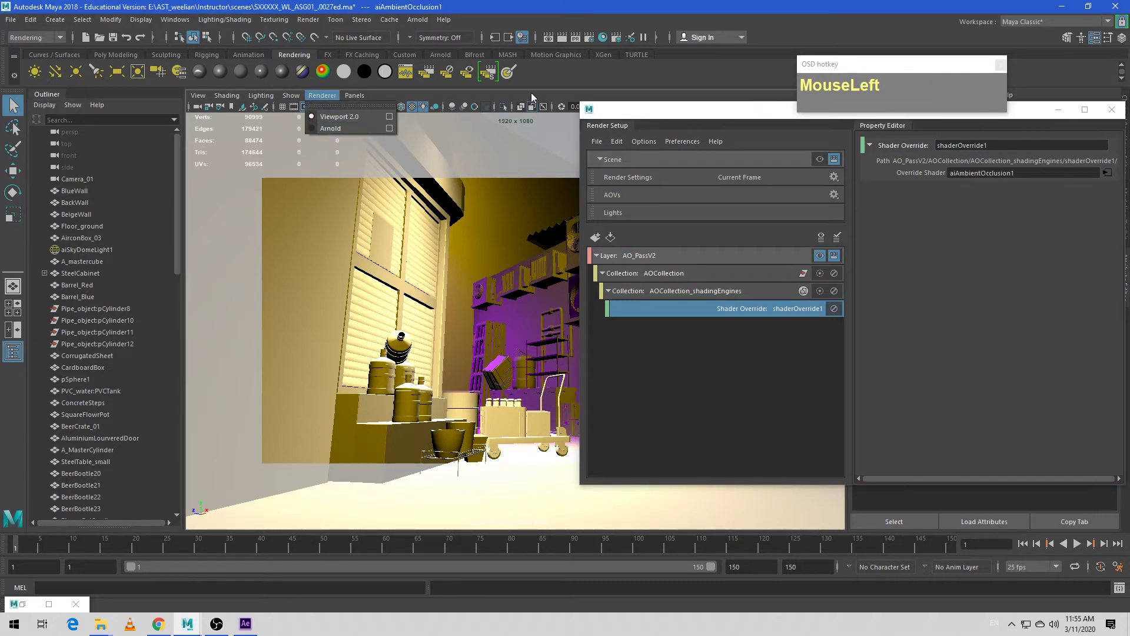
pyautogui.click(572, 83)
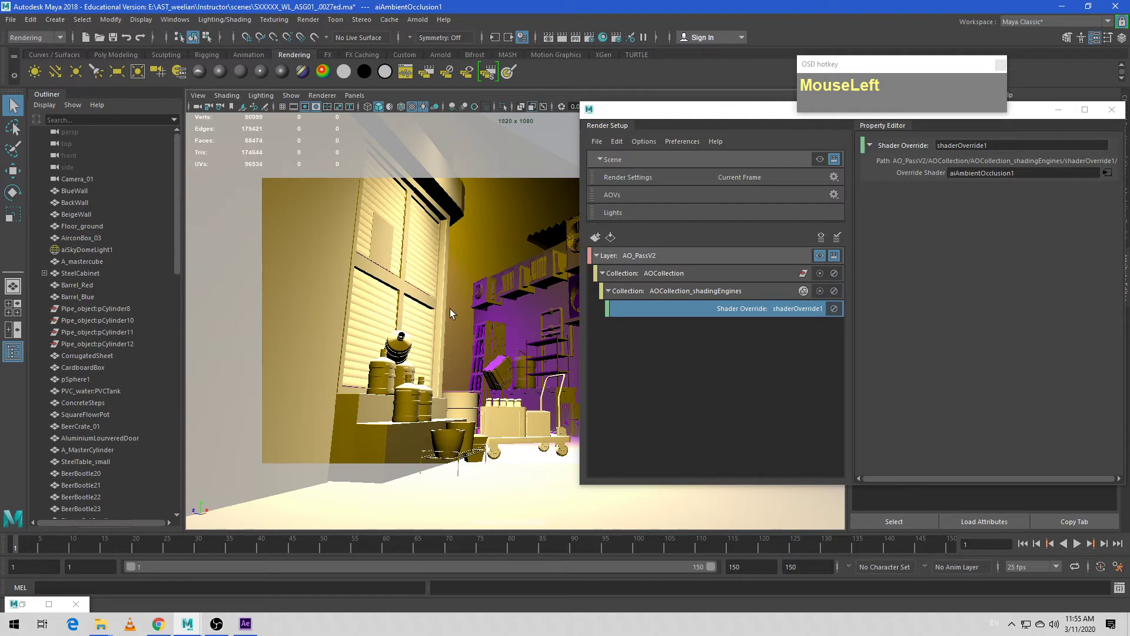
pyautogui.click(412, 21)
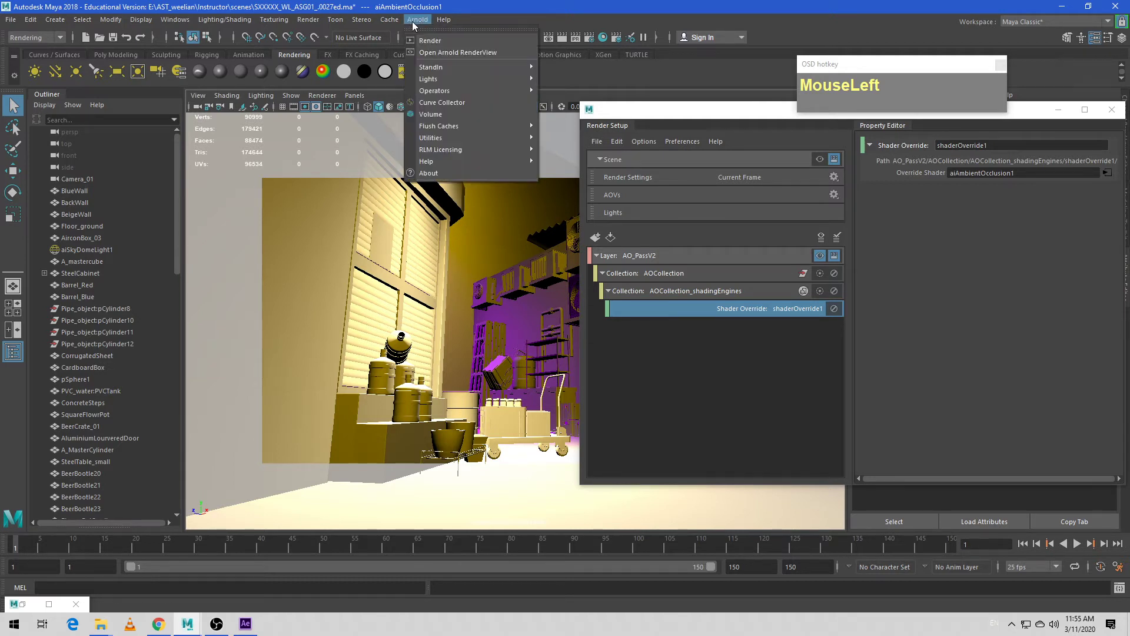
pyautogui.click(436, 53)
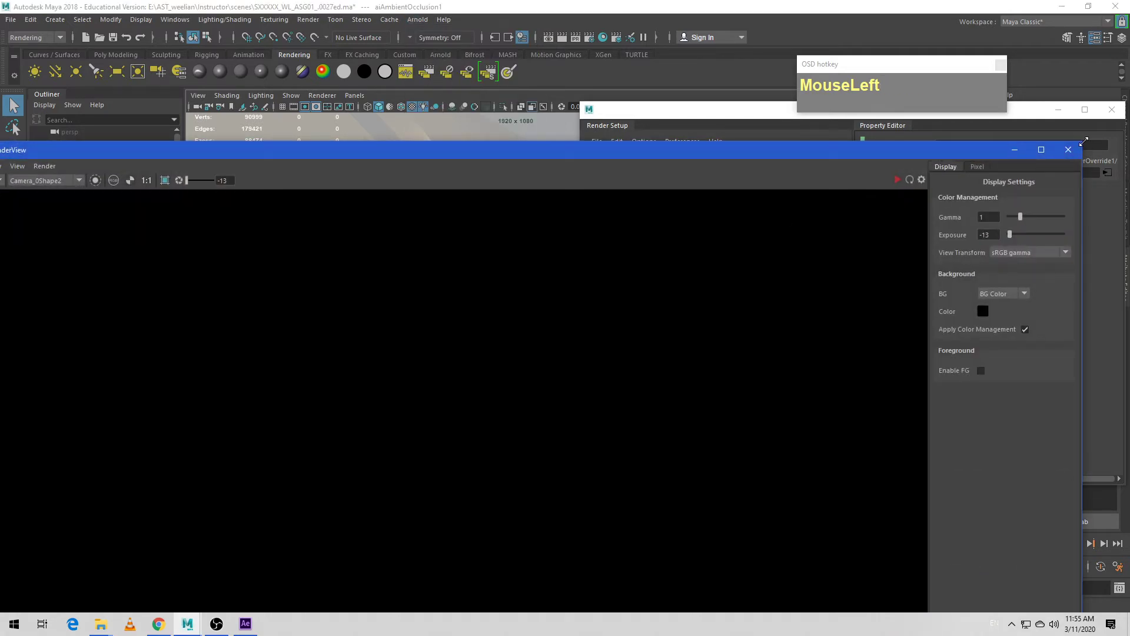
pyautogui.moveTo(1081, 147); pyautogui.dragTo(495, 351)
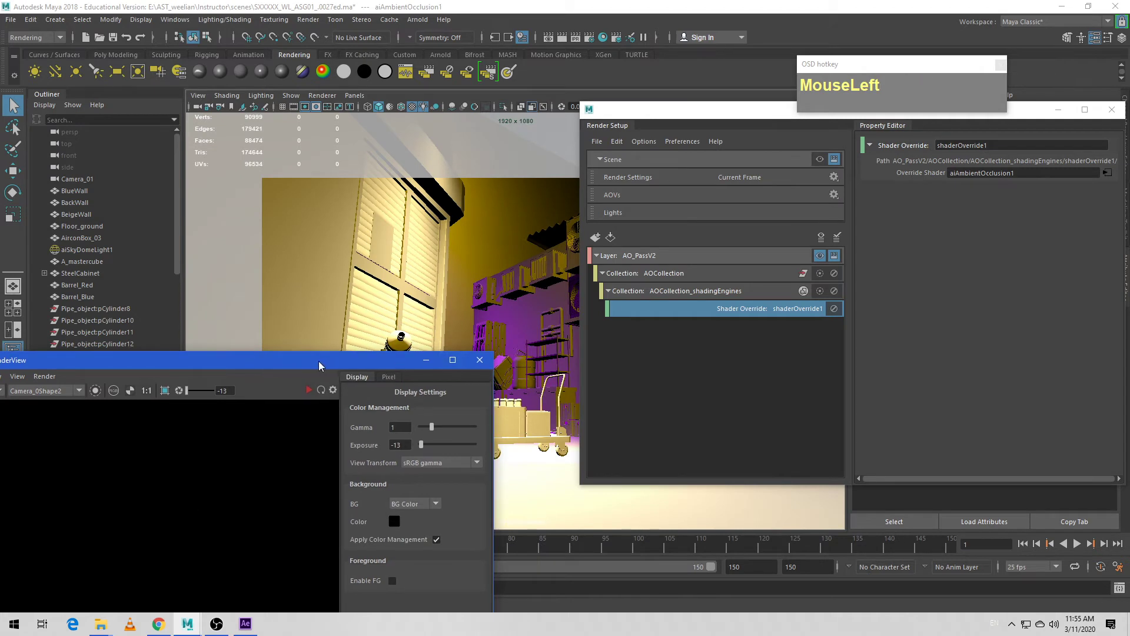
pyautogui.moveTo(318, 360); pyautogui.dragTo(388, 130)
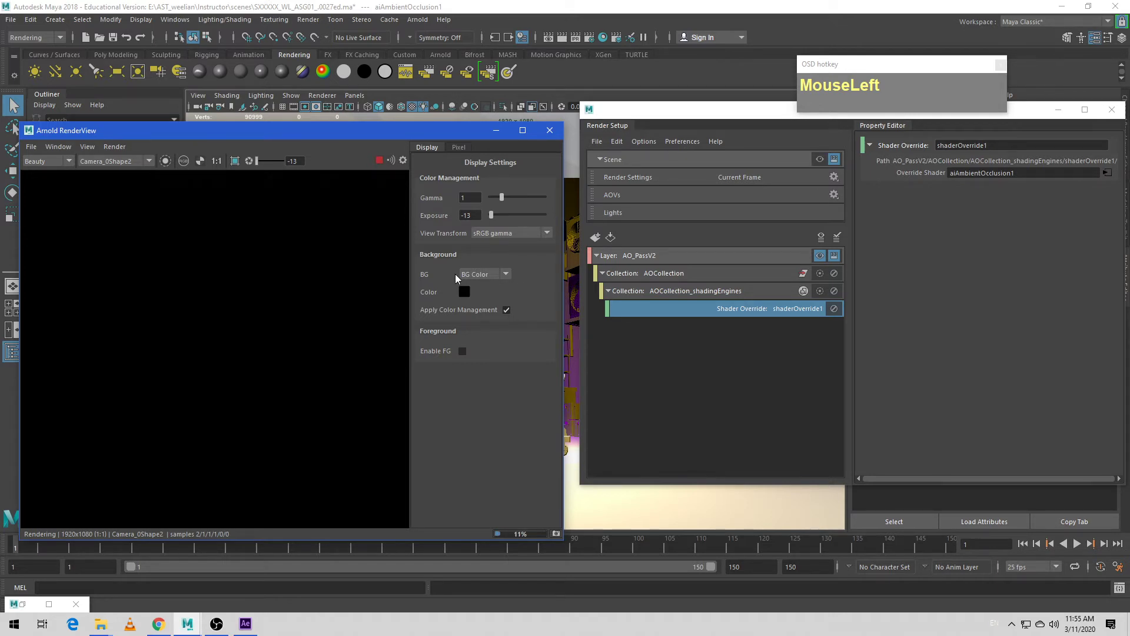
# - Try to preview the Beauty output of the AO layer in the Arnold RenderView, and close the view
pyautogui.click(379, 161)
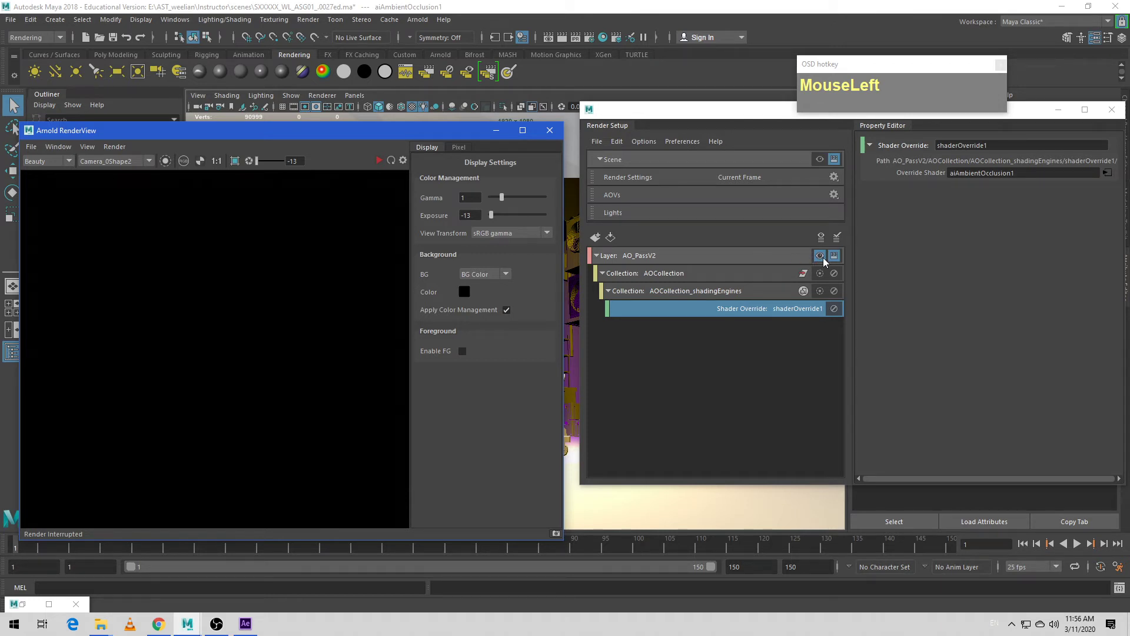
pyautogui.click(68, 162)
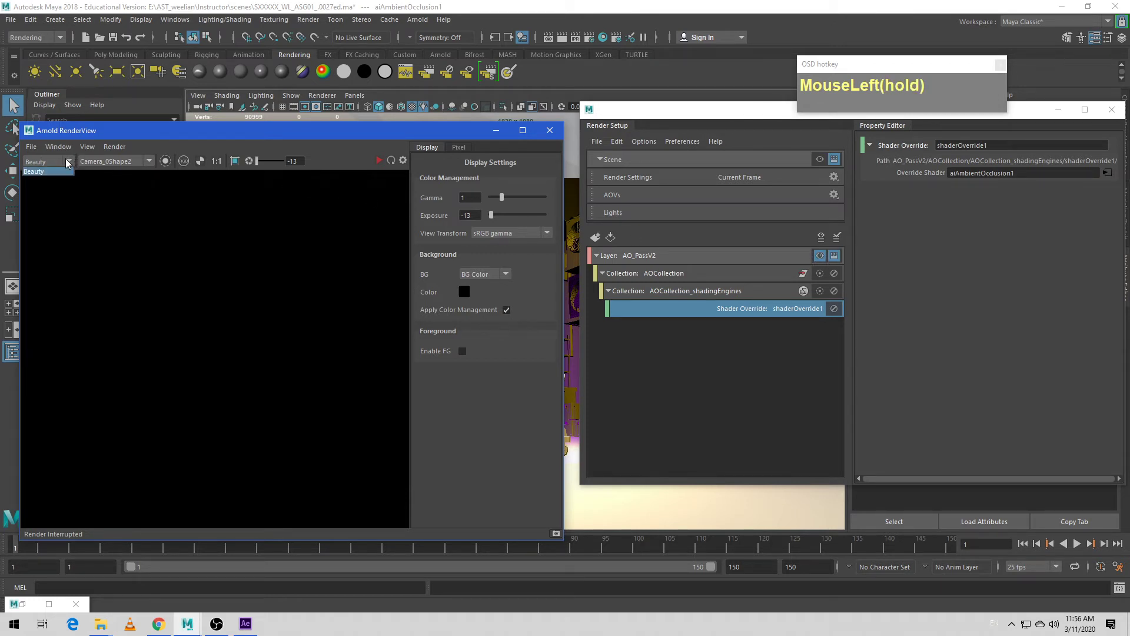
pyautogui.click(68, 162)
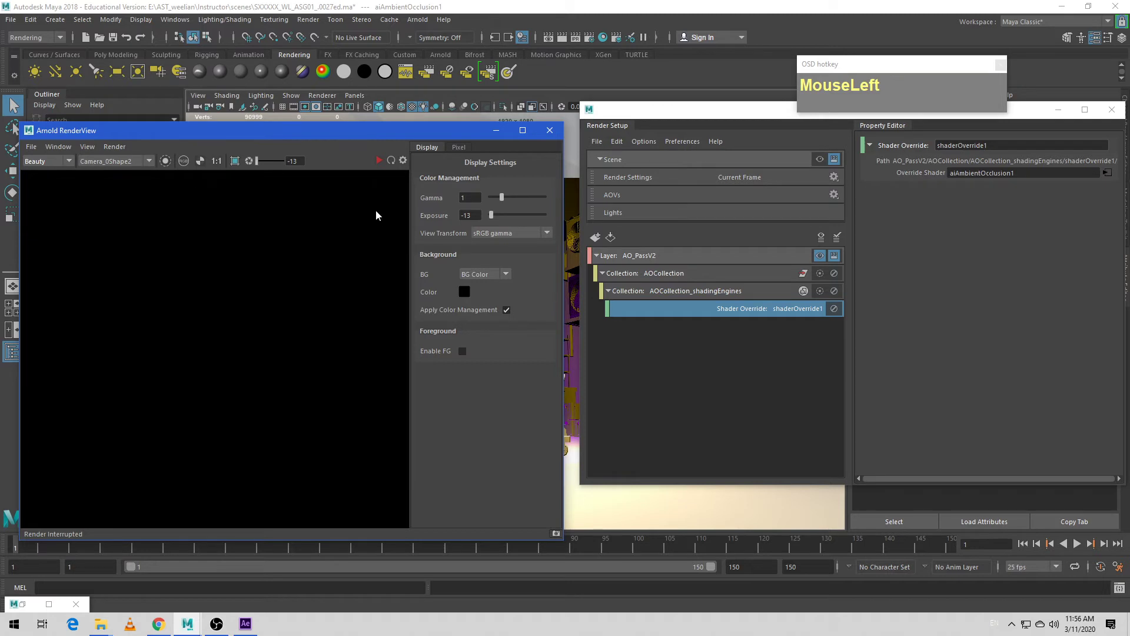
pyautogui.click(380, 160)
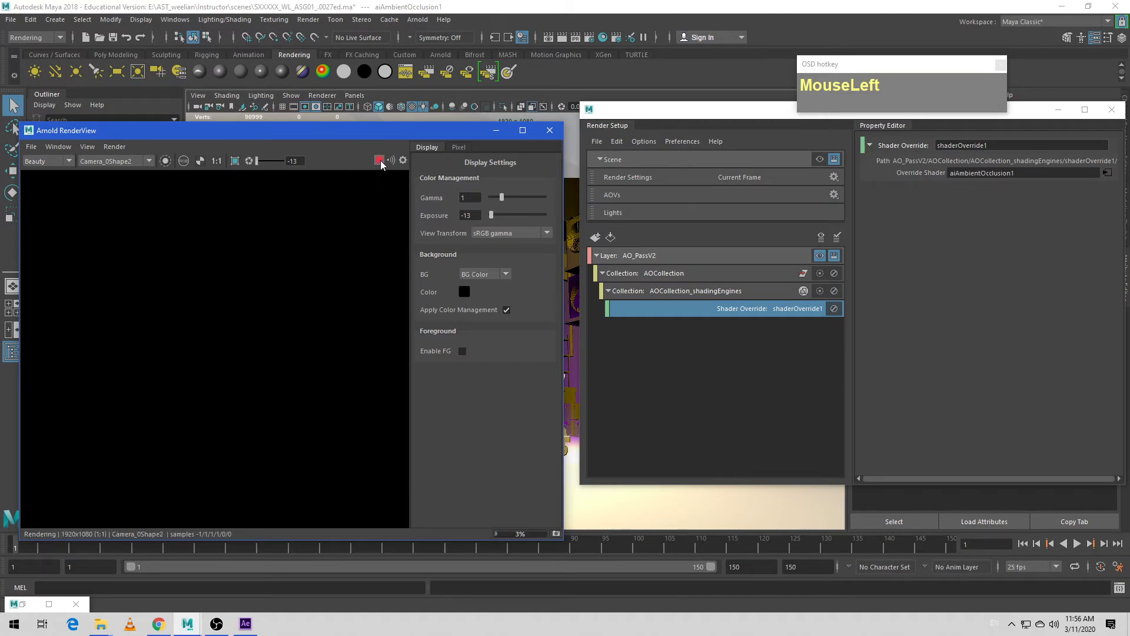
pyautogui.click(69, 160)
pyautogui.click(70, 161)
pyautogui.click(379, 161)
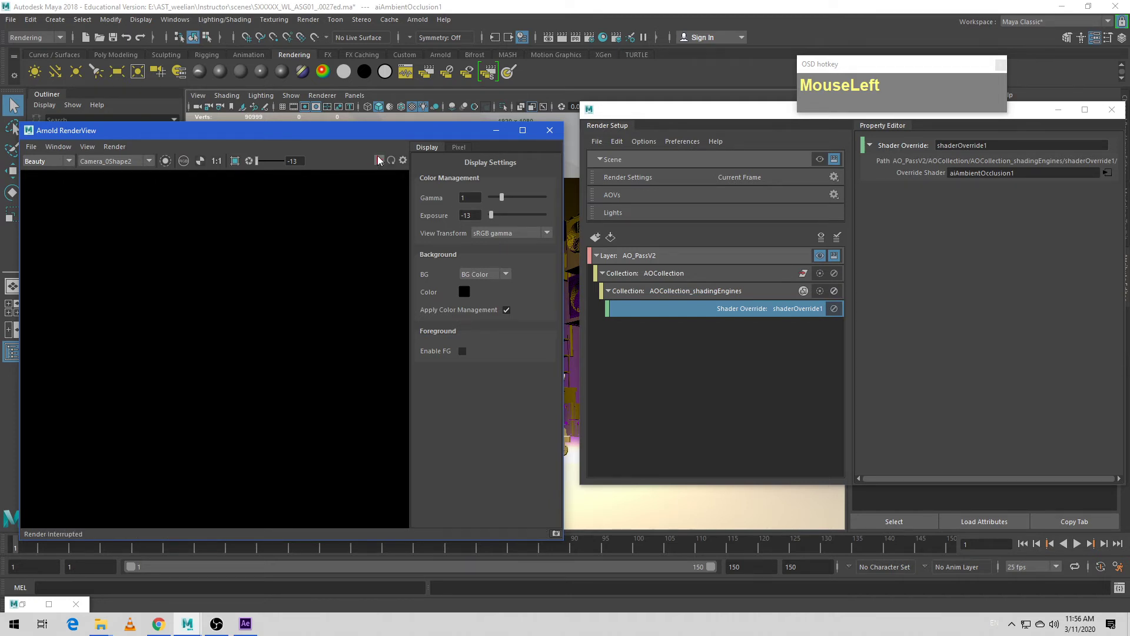
pyautogui.click(554, 130)
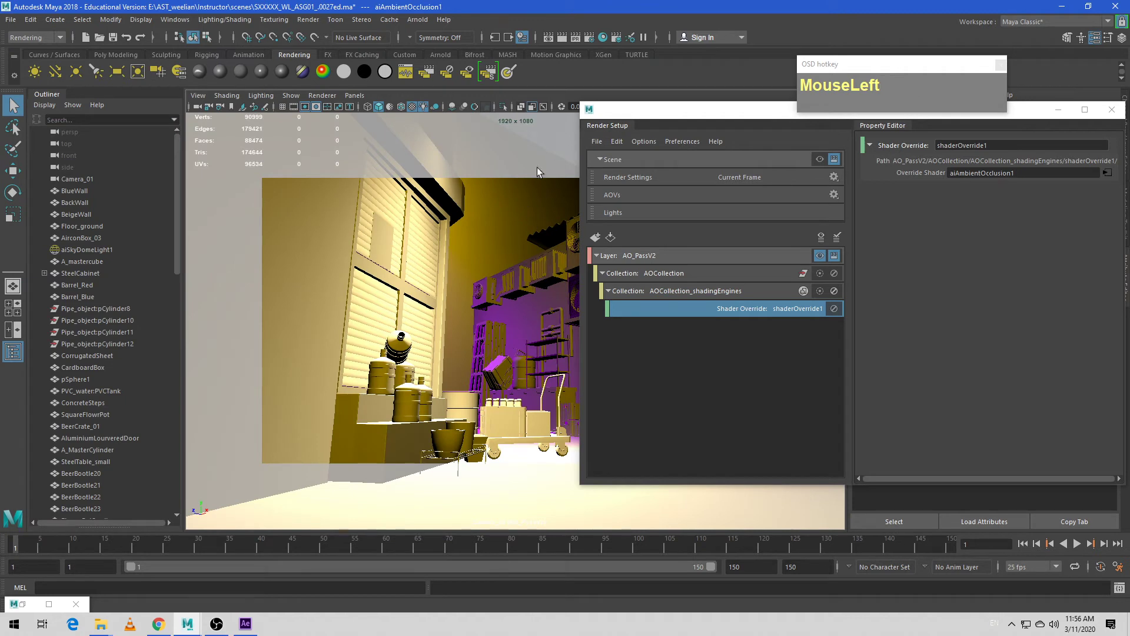
# - Switch the viewport renderer to Arnold and uncover the rendered AO preview
pyautogui.click(322, 95)
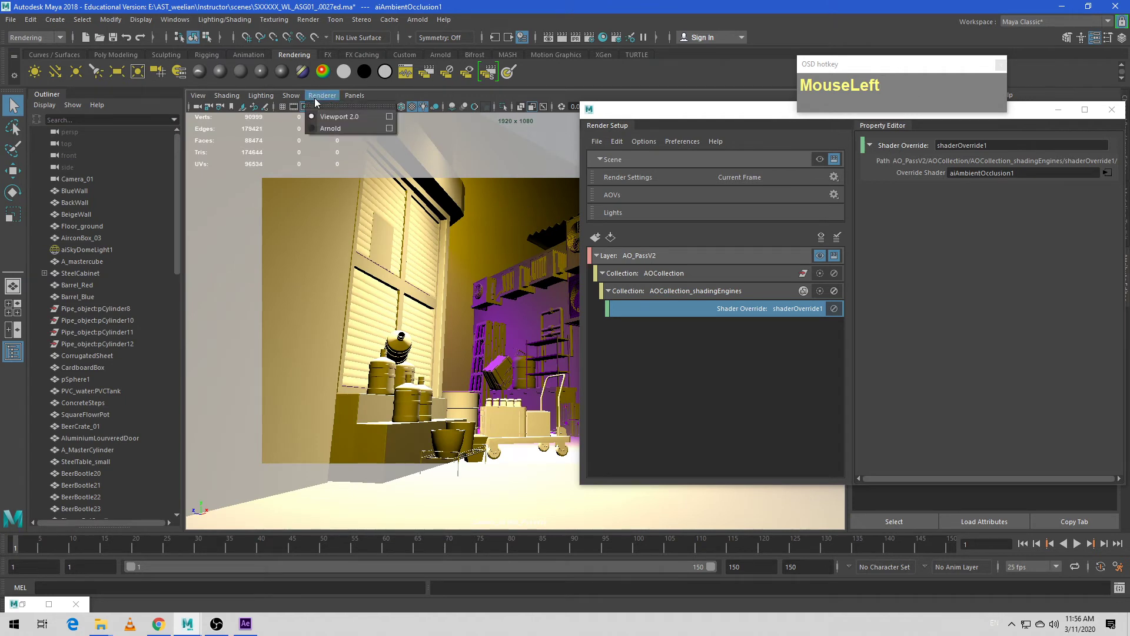
pyautogui.click(311, 129)
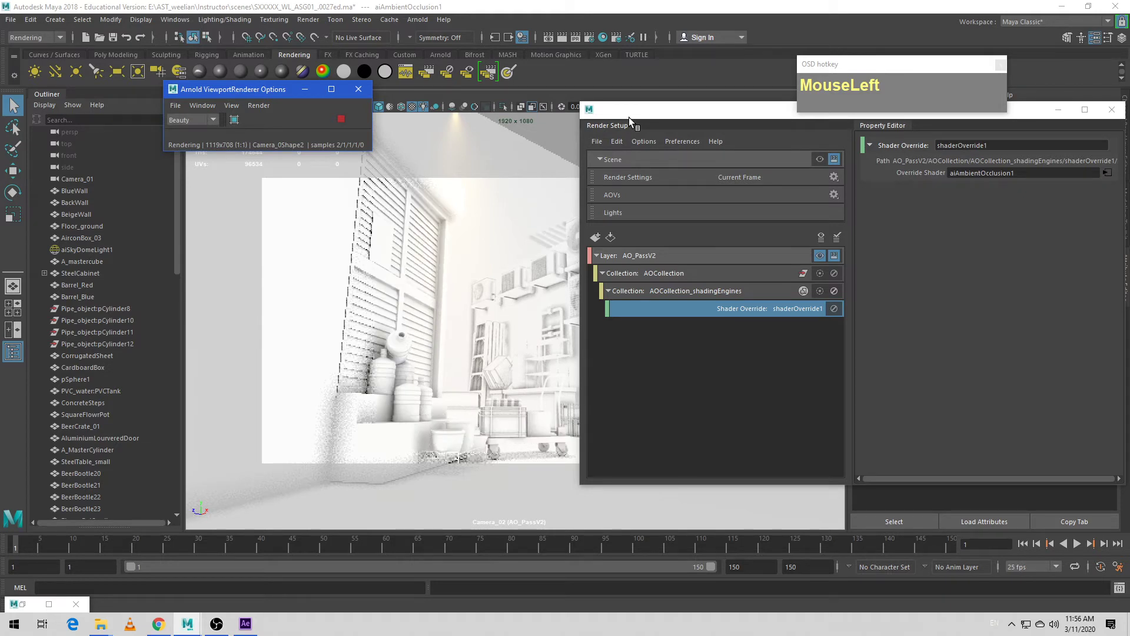
pyautogui.moveTo(629, 118); pyautogui.dragTo(717, 124)
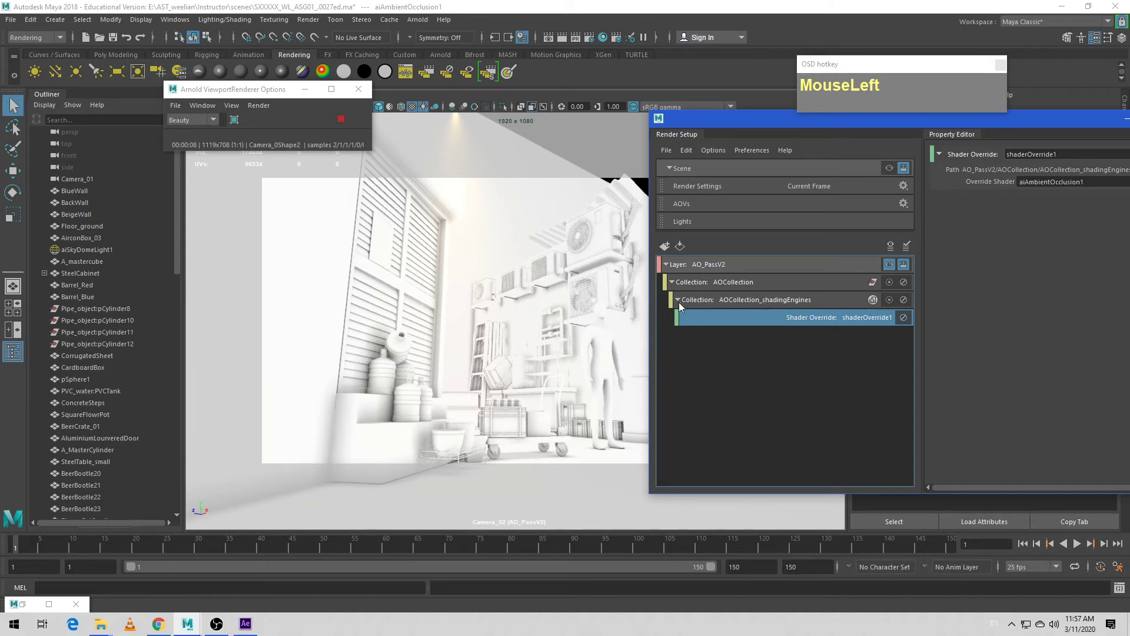
# - Hide aiSkyDomeLight1, light_FlourescentLightMesh, aiAreaLight1, spotLight1 and spotLight2 in defaultLightSet
pyautogui.moveTo(178, 264); pyautogui.dragTo(156, 497)
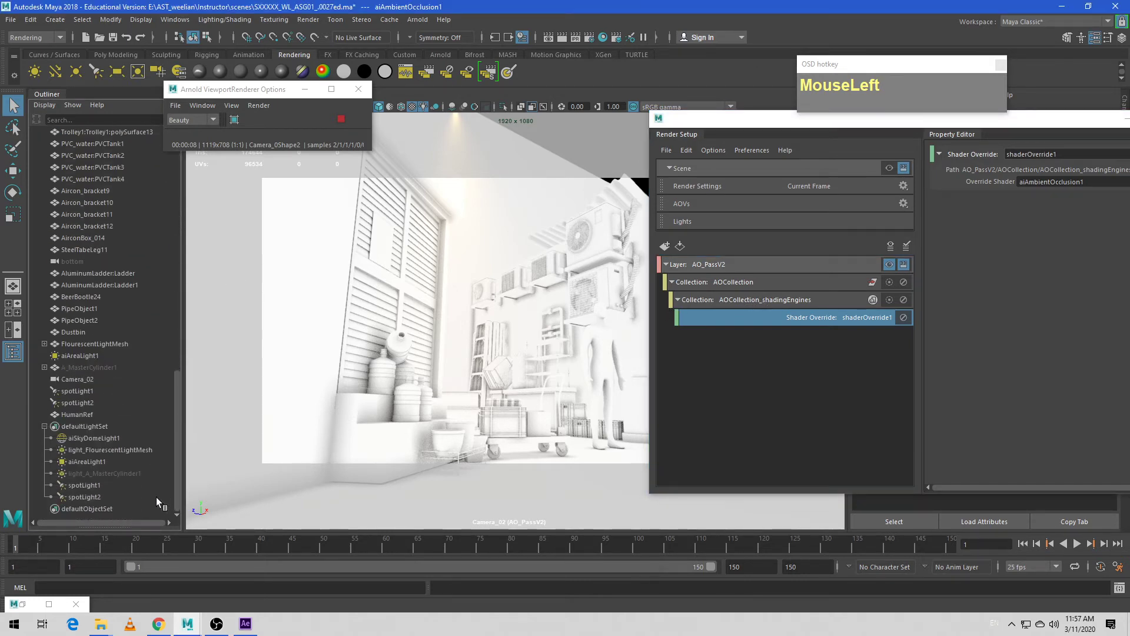
pyautogui.click(93, 438)
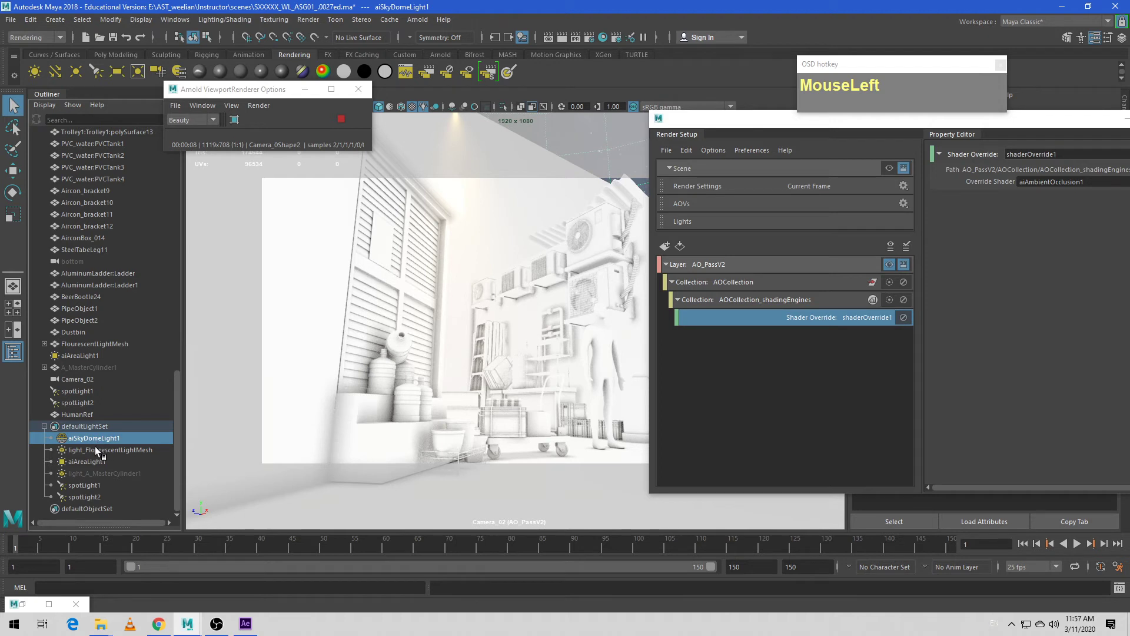
pyautogui.press('h')
pyautogui.click(86, 448)
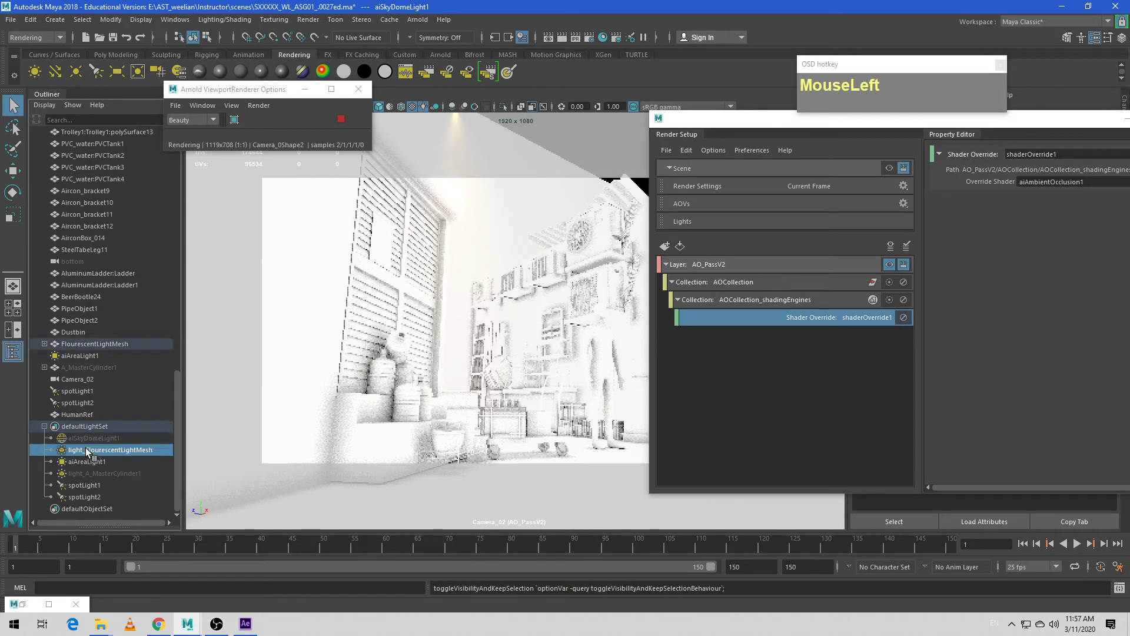
pyautogui.press('h')
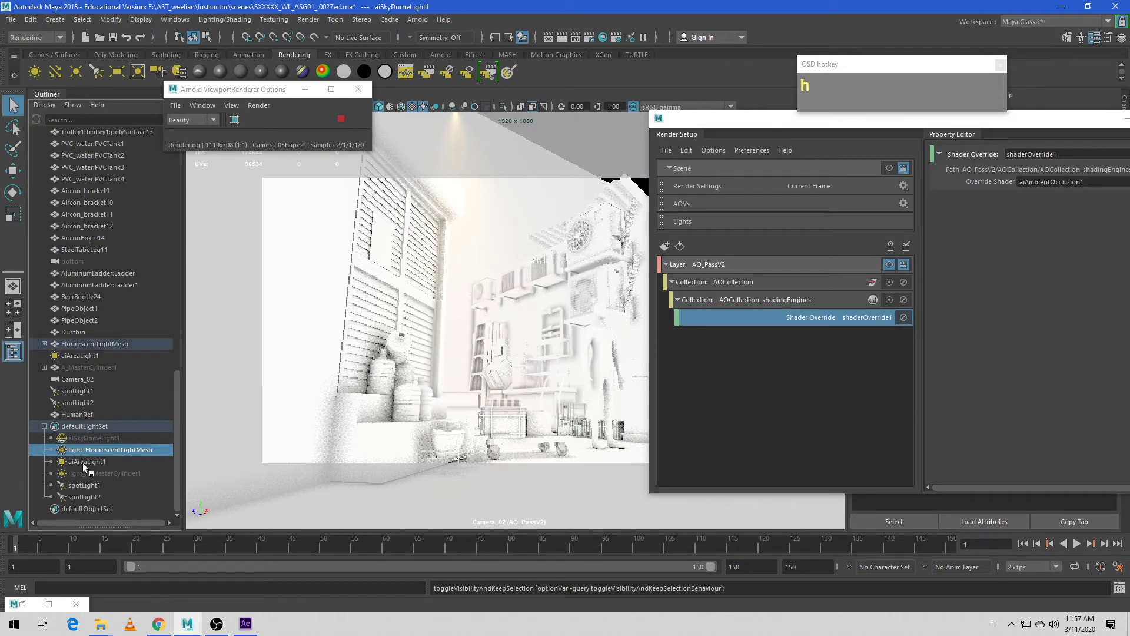
pyautogui.click(83, 458)
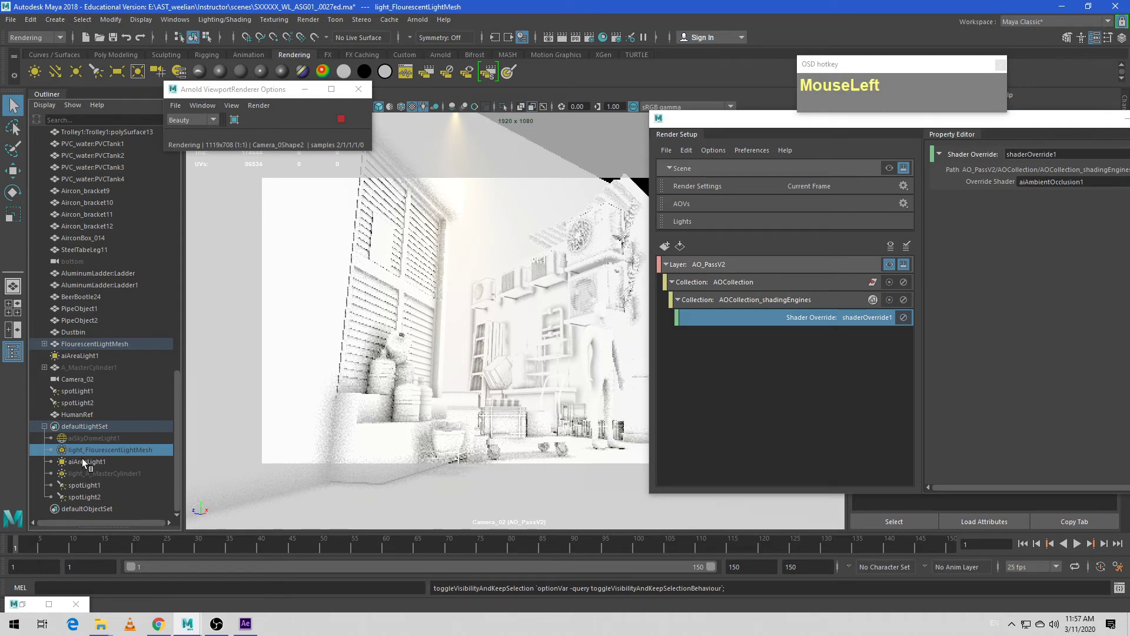
pyautogui.click(83, 461)
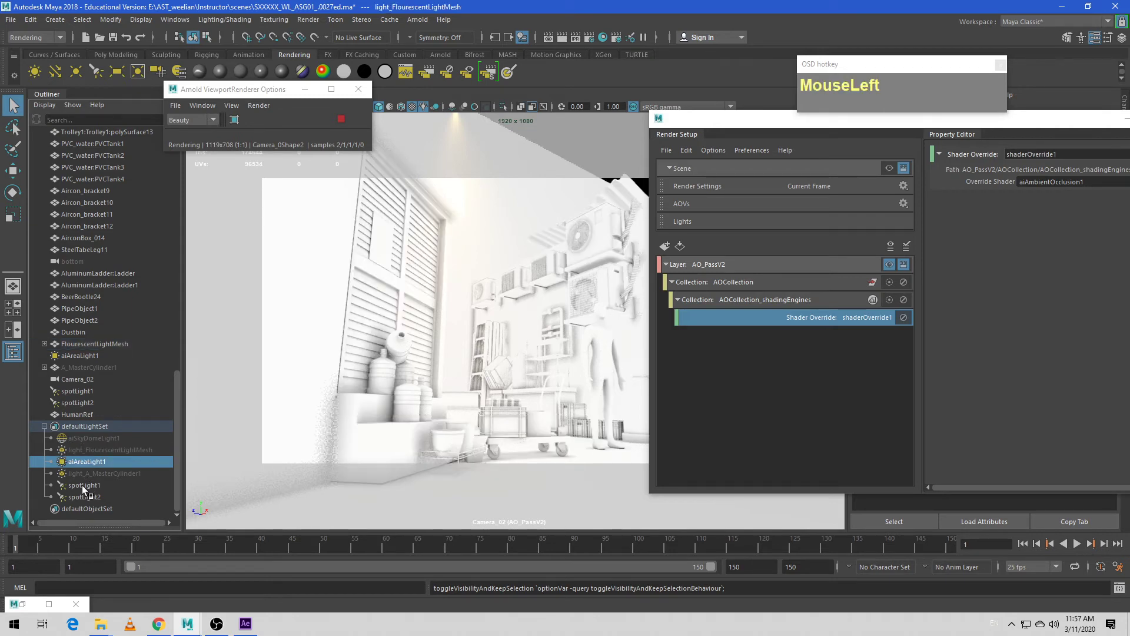
pyautogui.press('h')
pyautogui.click(82, 485)
pyautogui.press('h')
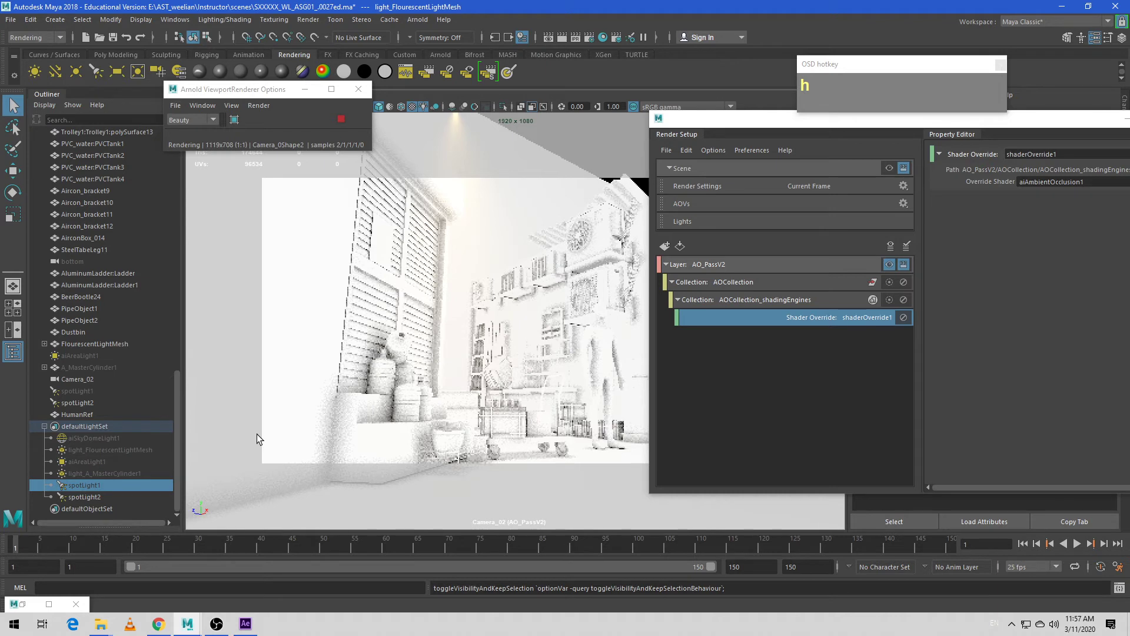
pyautogui.click(84, 496)
pyautogui.press('h')
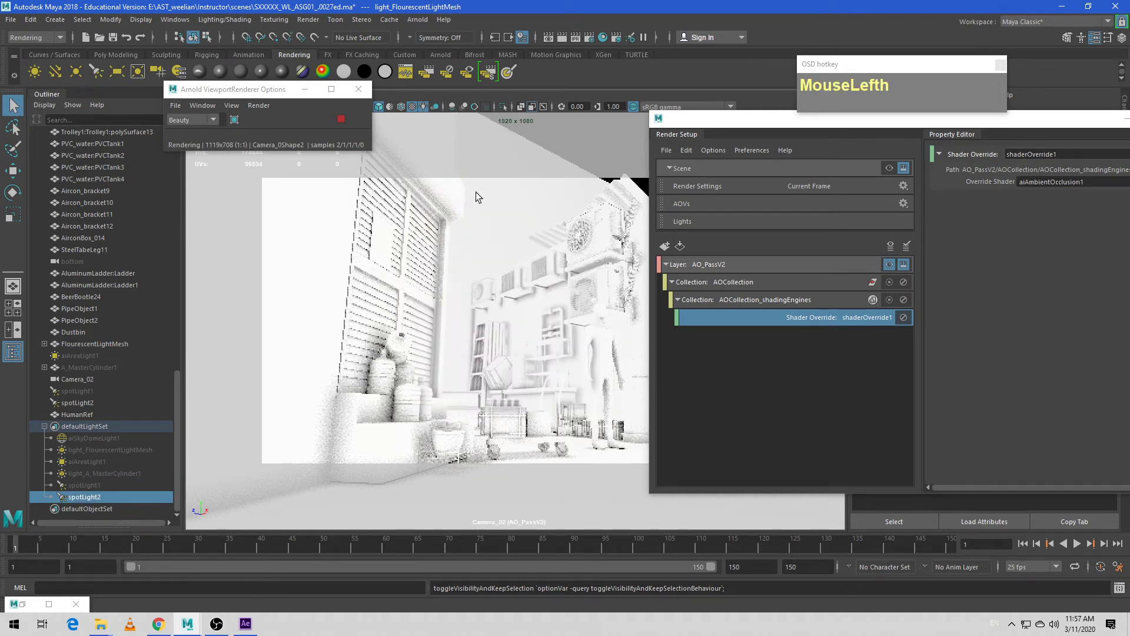
# - Stop the Arnold viewport render and make the master Scene layer non-renderable
pyautogui.moveTo(741, 121); pyautogui.dragTo(543, 117)
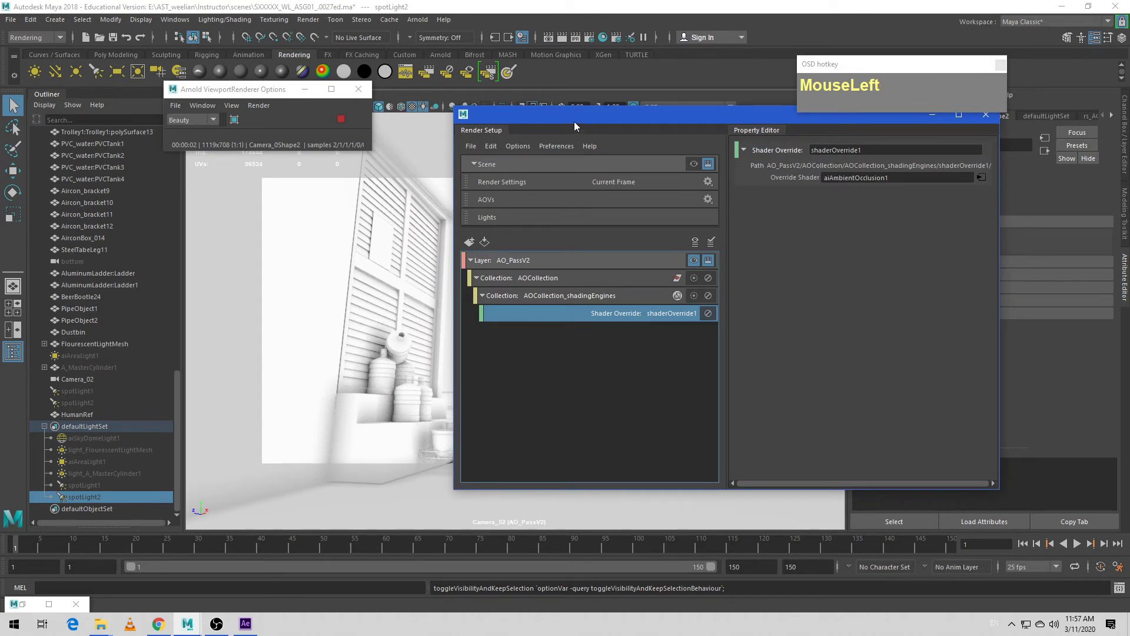
pyautogui.moveTo(680, 118); pyautogui.dragTo(614, 145)
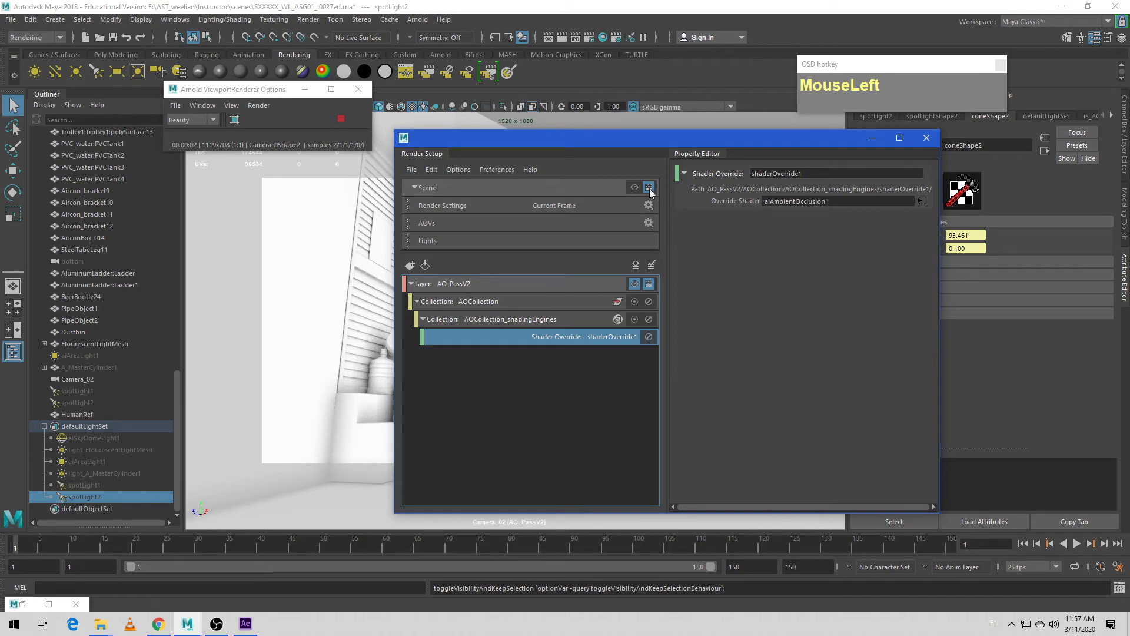
pyautogui.click(342, 119)
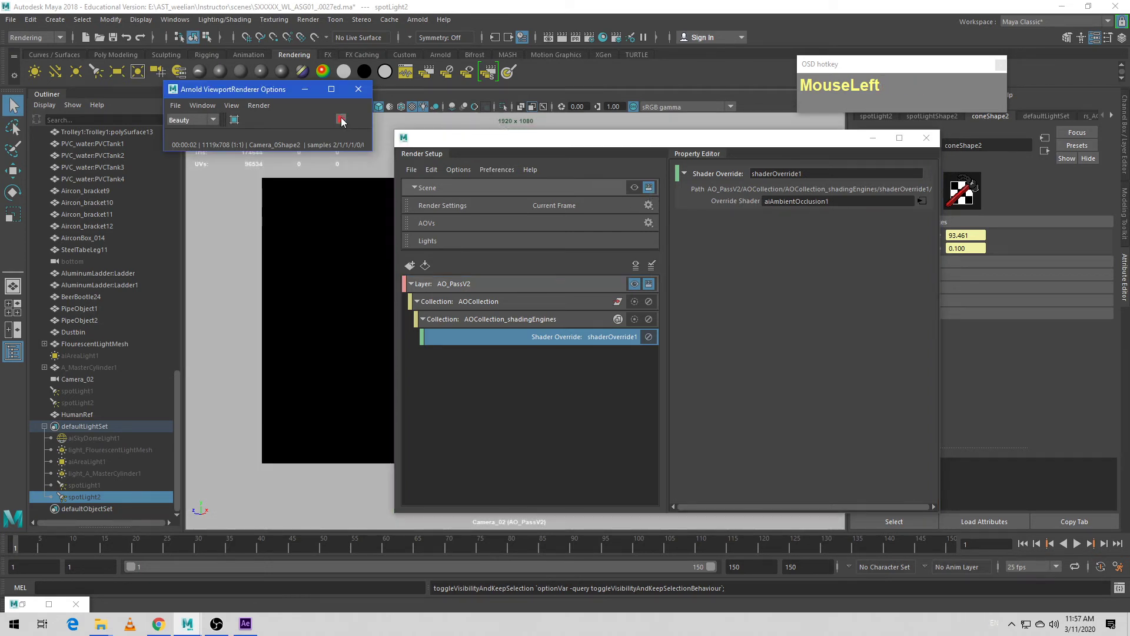
pyautogui.click(649, 192)
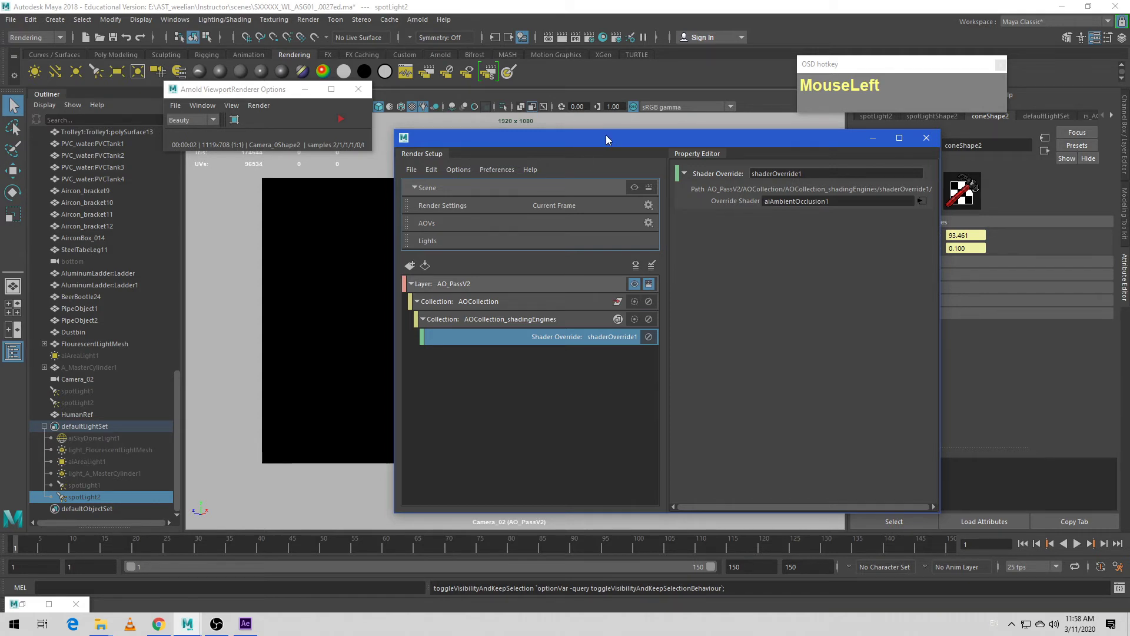
# - Run the Arnold viewport render of the AO_PassV2 layer to check the ambient occlusion result, and stop it
pyautogui.moveTo(598, 136); pyautogui.dragTo(683, 124)
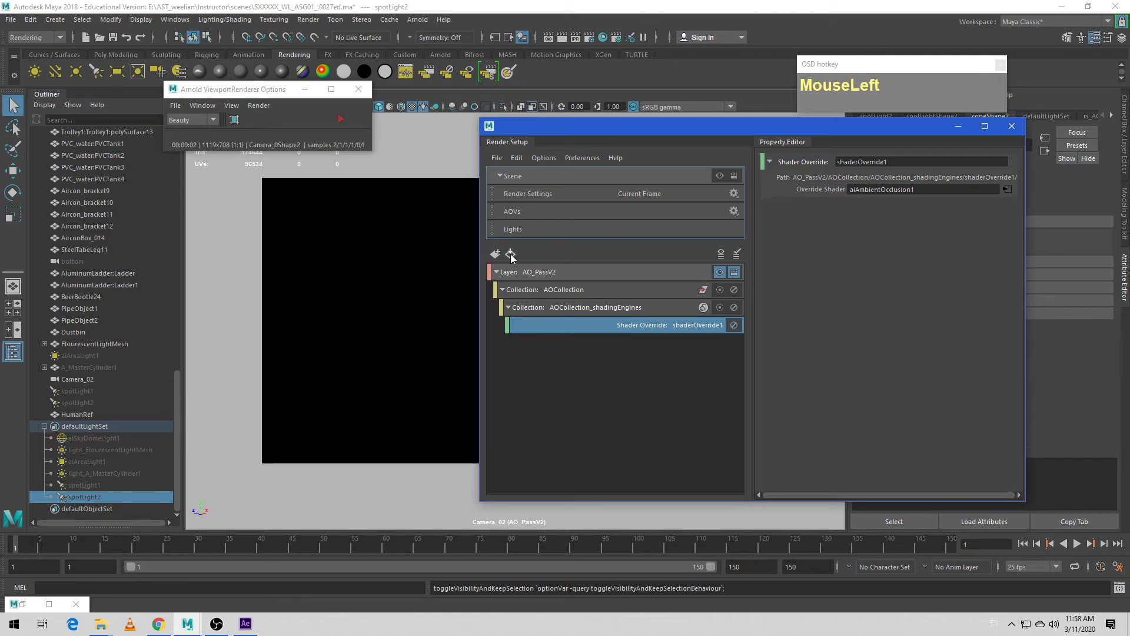
pyautogui.click(343, 120)
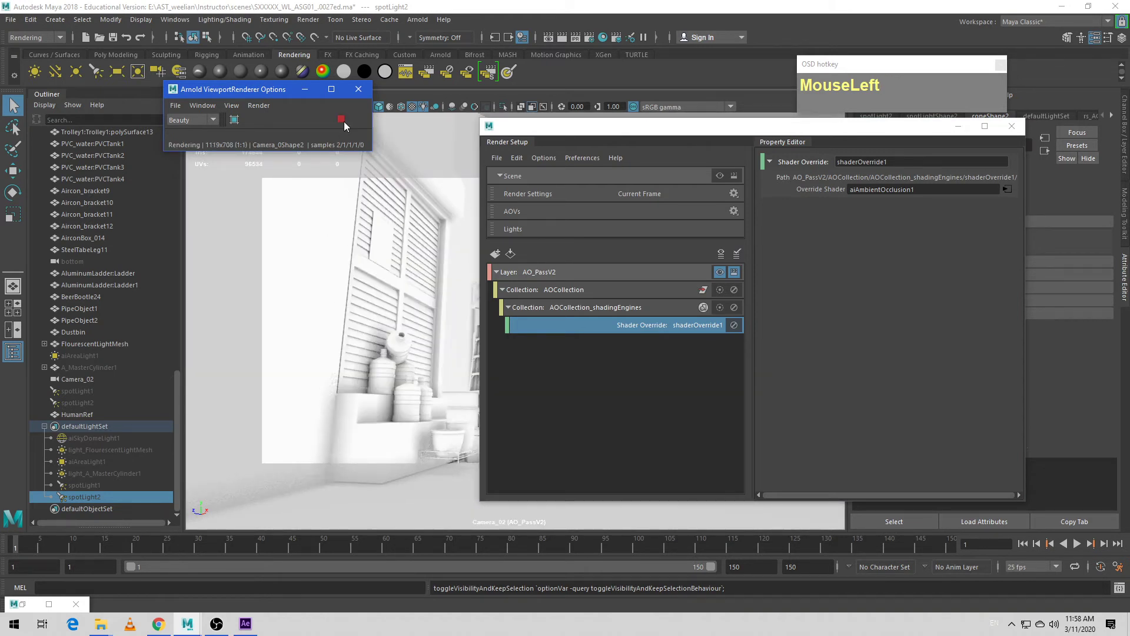
pyautogui.click(341, 120)
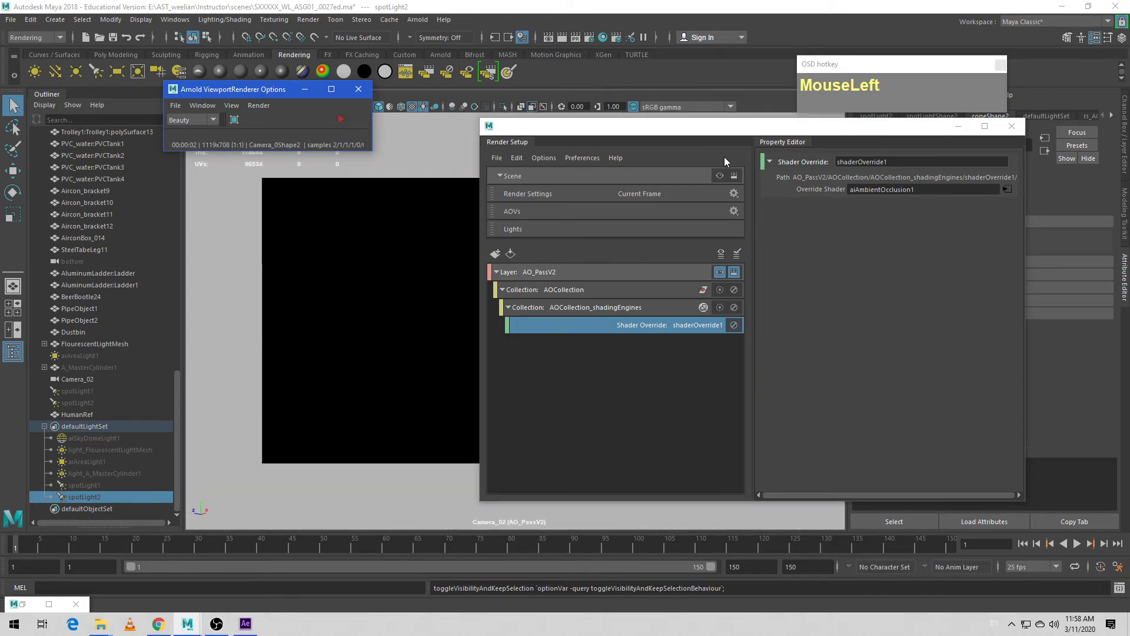
pyautogui.moveTo(712, 128); pyautogui.dragTo(673, 140)
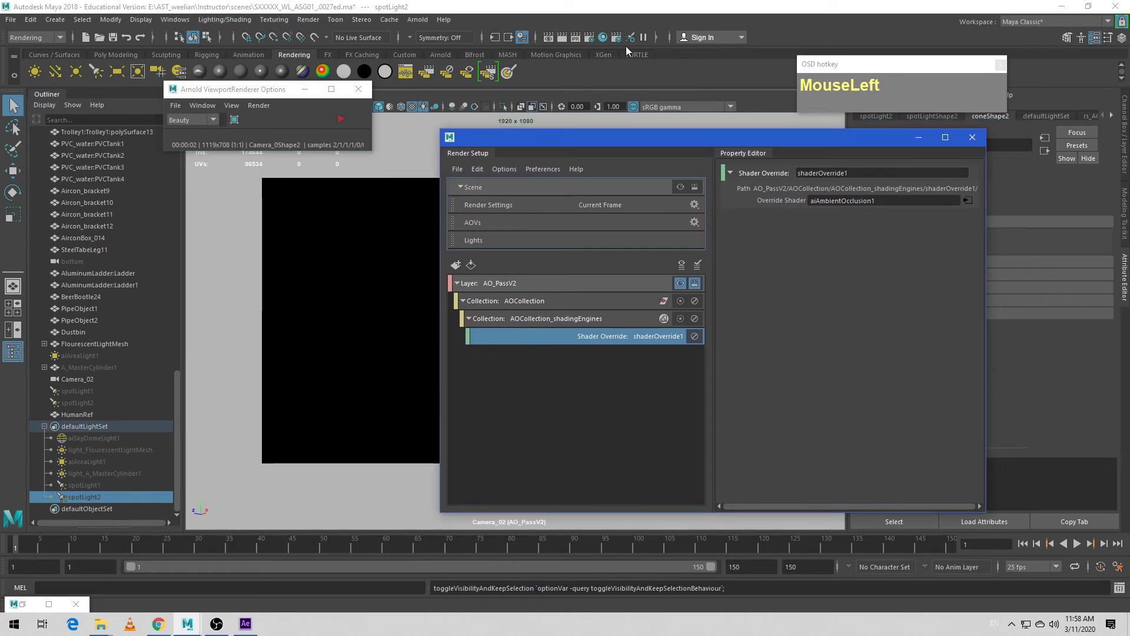
# - Set the file name prefix to AO_Pass in the render settings of the AO_PassV2 layer
pyautogui.click(590, 37)
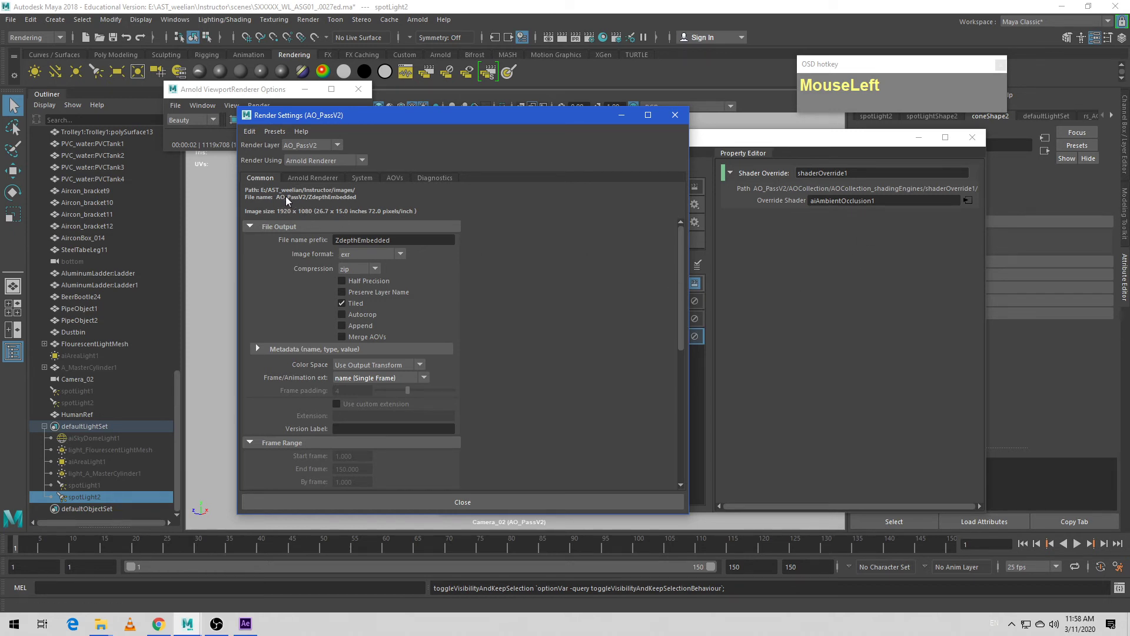
pyautogui.click(373, 240)
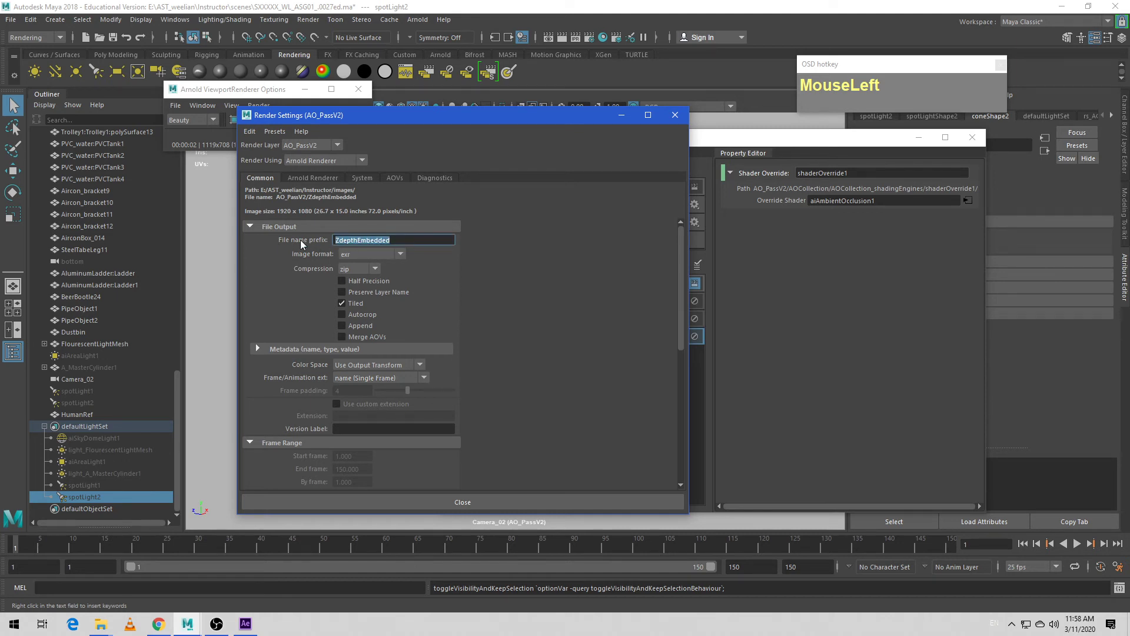
pyautogui.write('AP')
pyautogui.press('BackSpace')
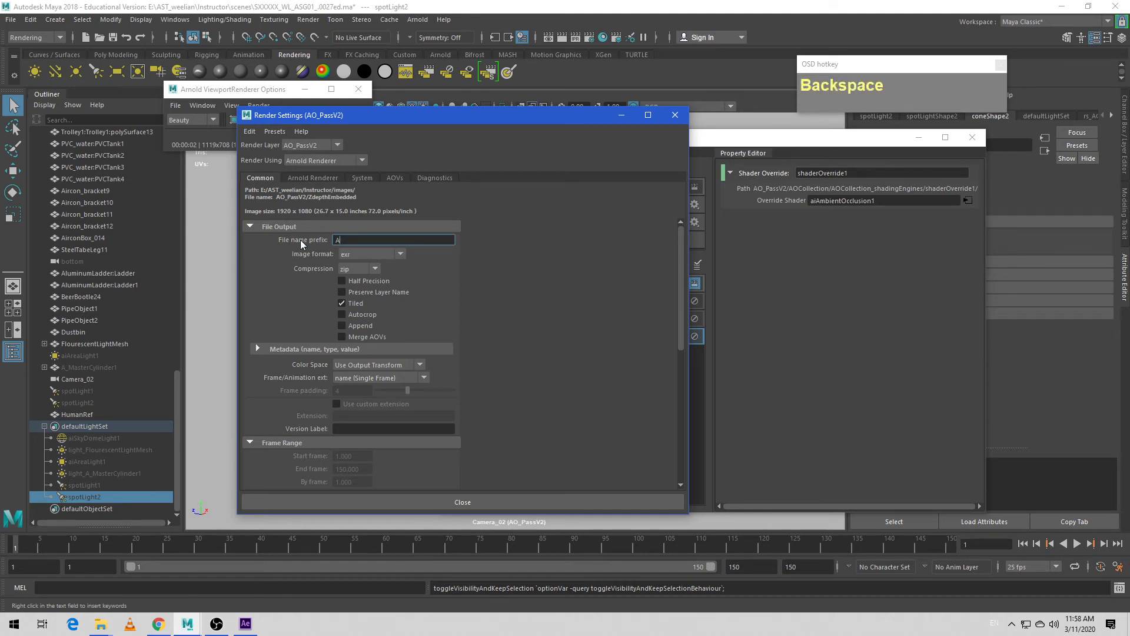
pyautogui.write('O_Pass')
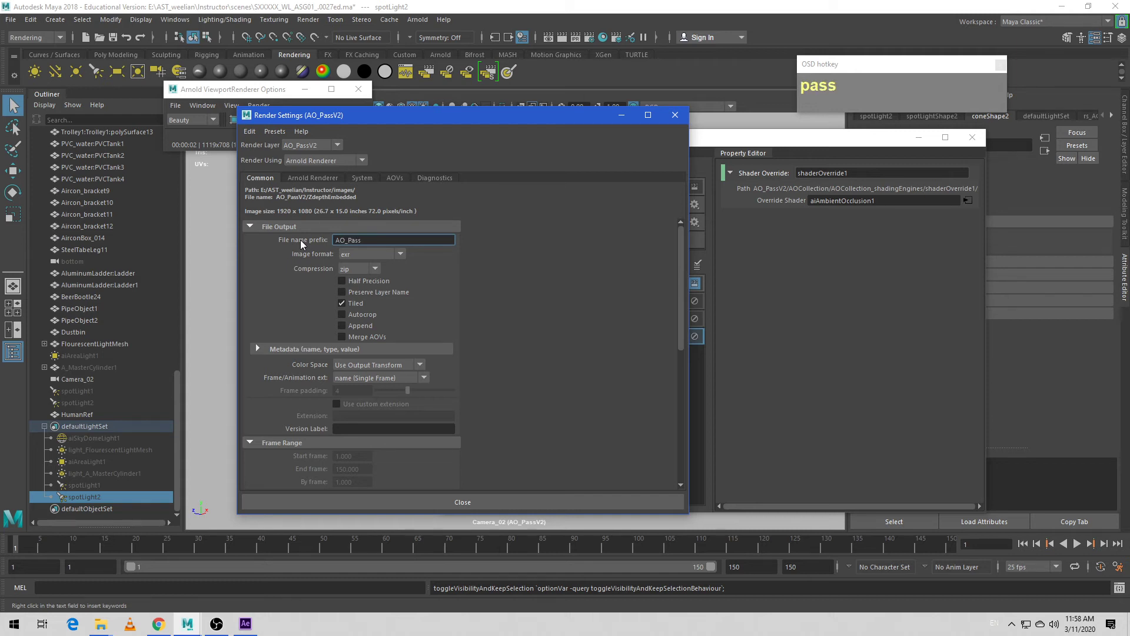
pyautogui.click(531, 255)
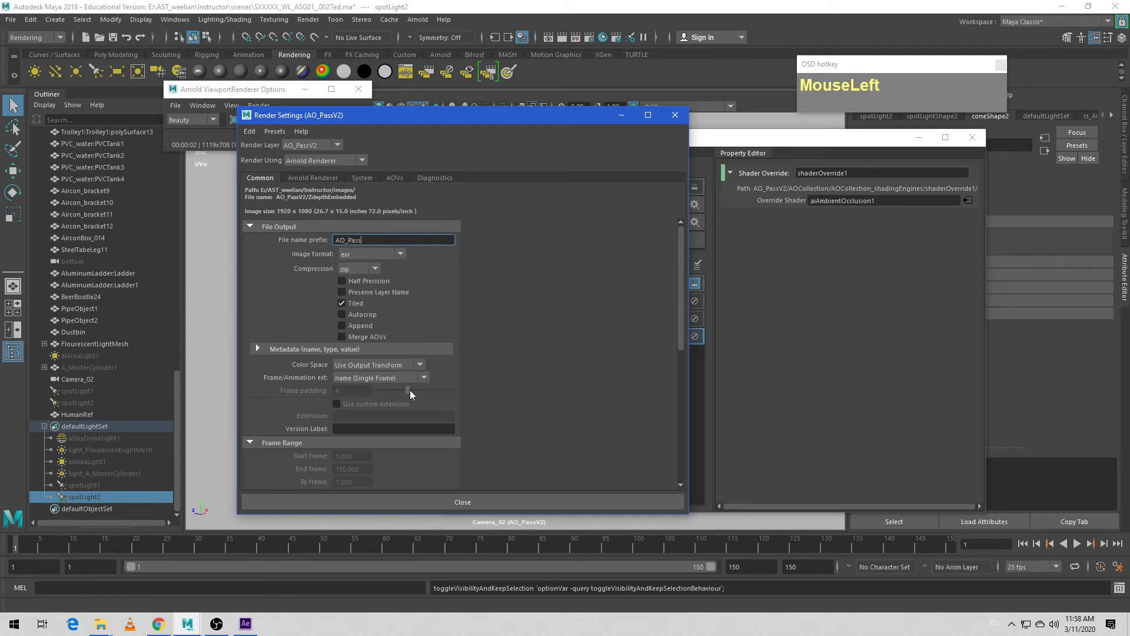
pyautogui.scroll(-1, 414, 390)
pyautogui.scroll(1, 418, 394)
pyautogui.moveTo(33, 38); pyautogui.dragTo(32, 55)
pyautogui.moveTo(29, 98); pyautogui.dragTo(29, 99)
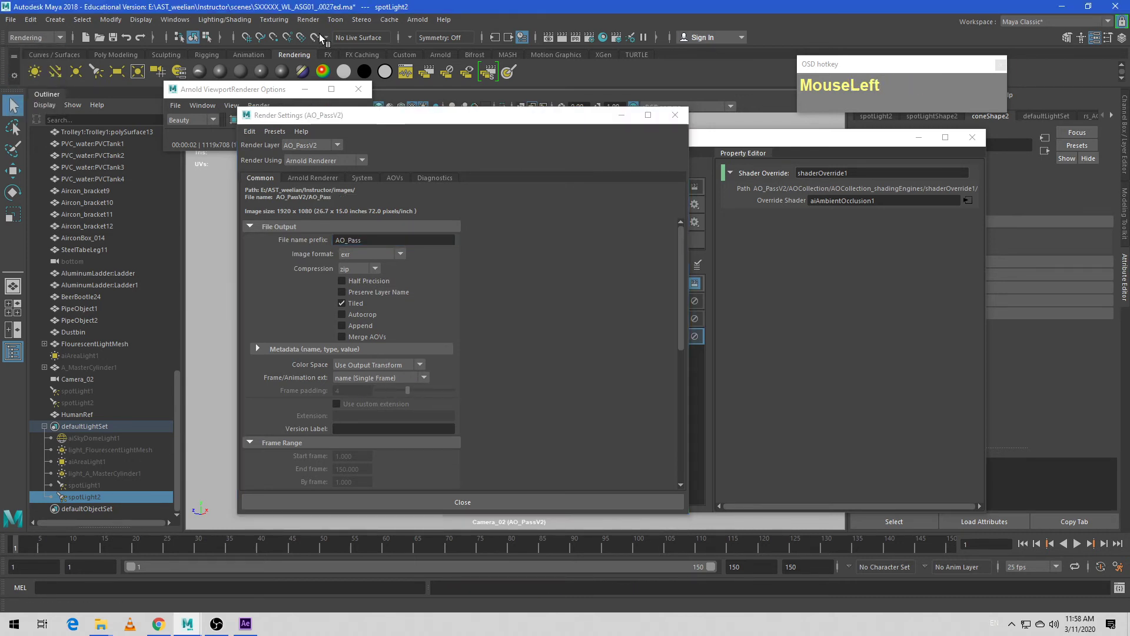
# - Render the AO_PassV2 layer's current frame from Camera_02 with Render Sequence and bring the rendered image fully into view
pyautogui.click(309, 19)
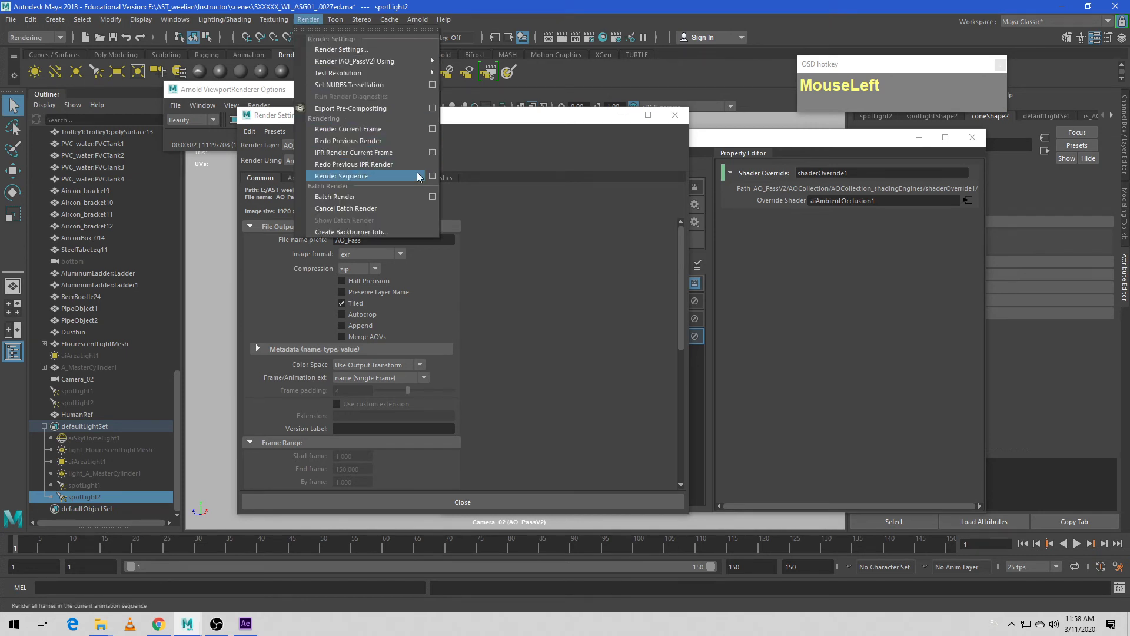
pyautogui.click(432, 176)
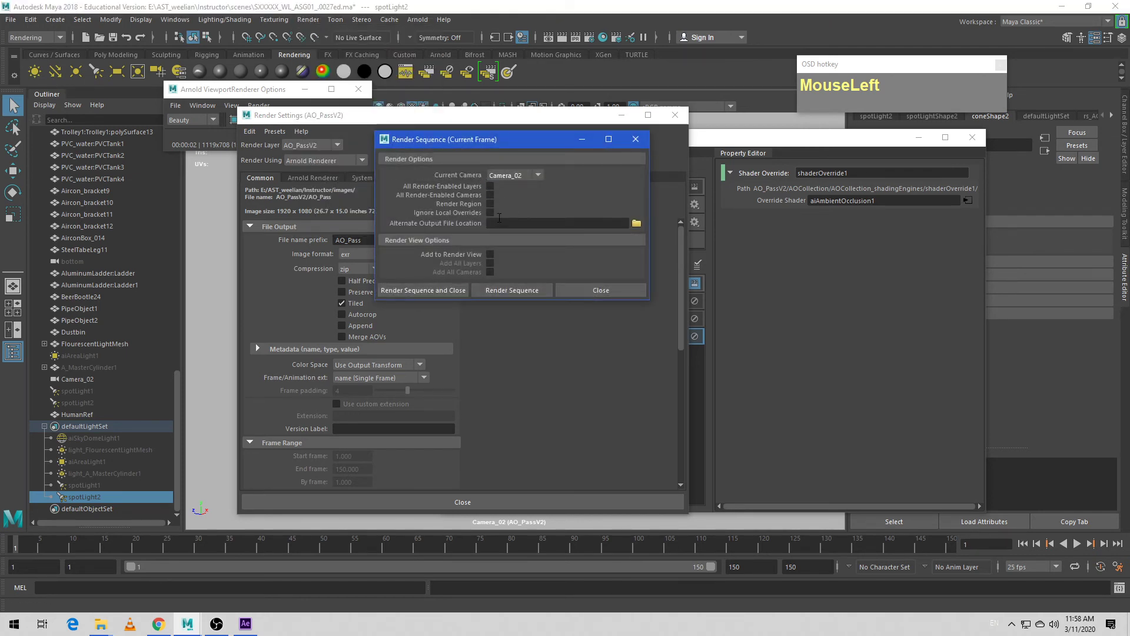
pyautogui.click(415, 292)
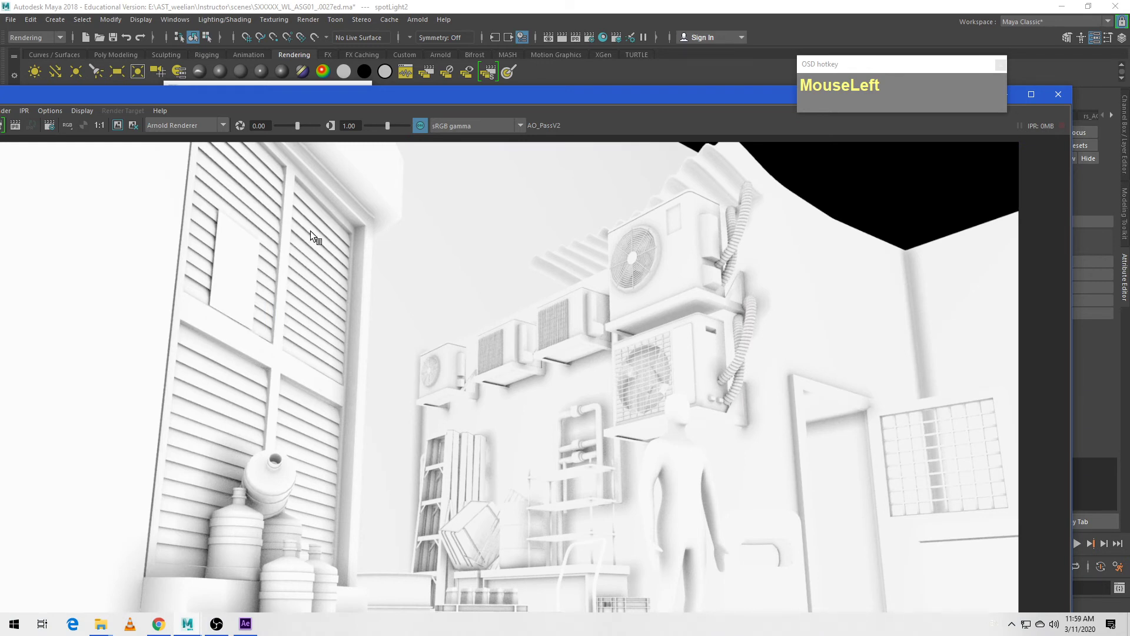
pyautogui.moveTo(484, 103); pyautogui.dragTo(565, 58)
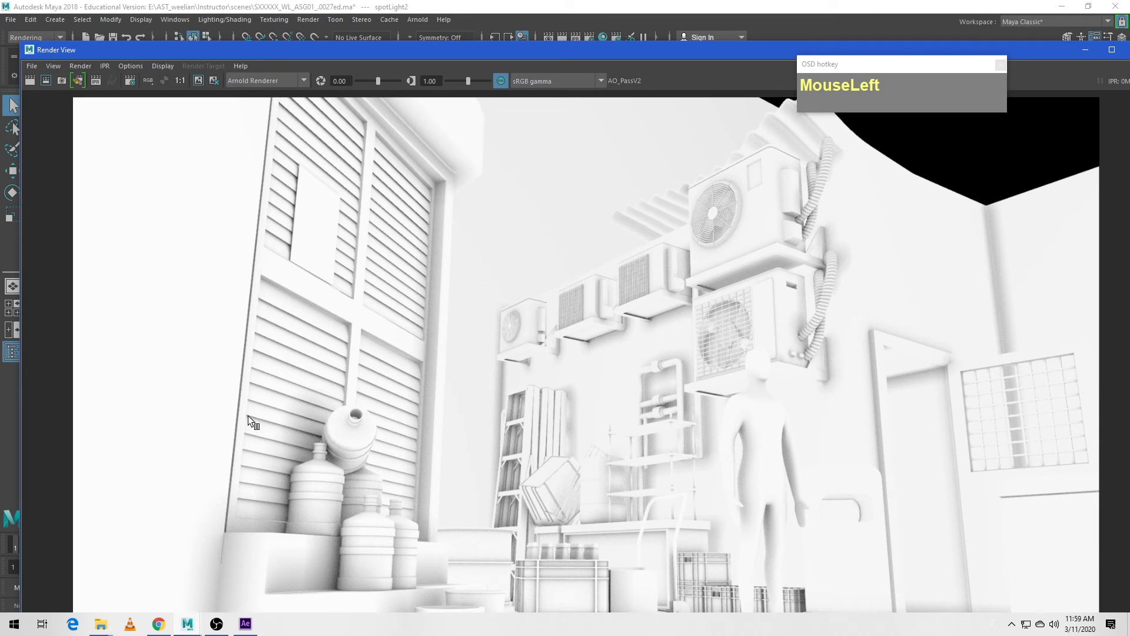
# - Switch to After Effects and import the AO_Pass_1.exr render from the AO_PassV2 images folder into the project
pyautogui.click(247, 628)
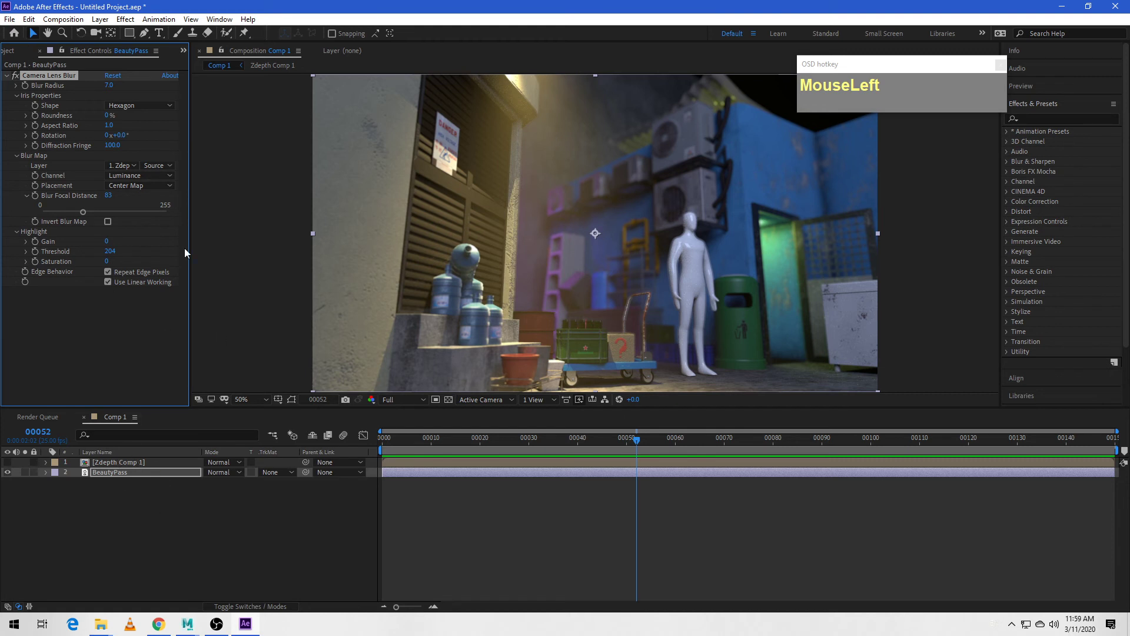
pyautogui.click(14, 35)
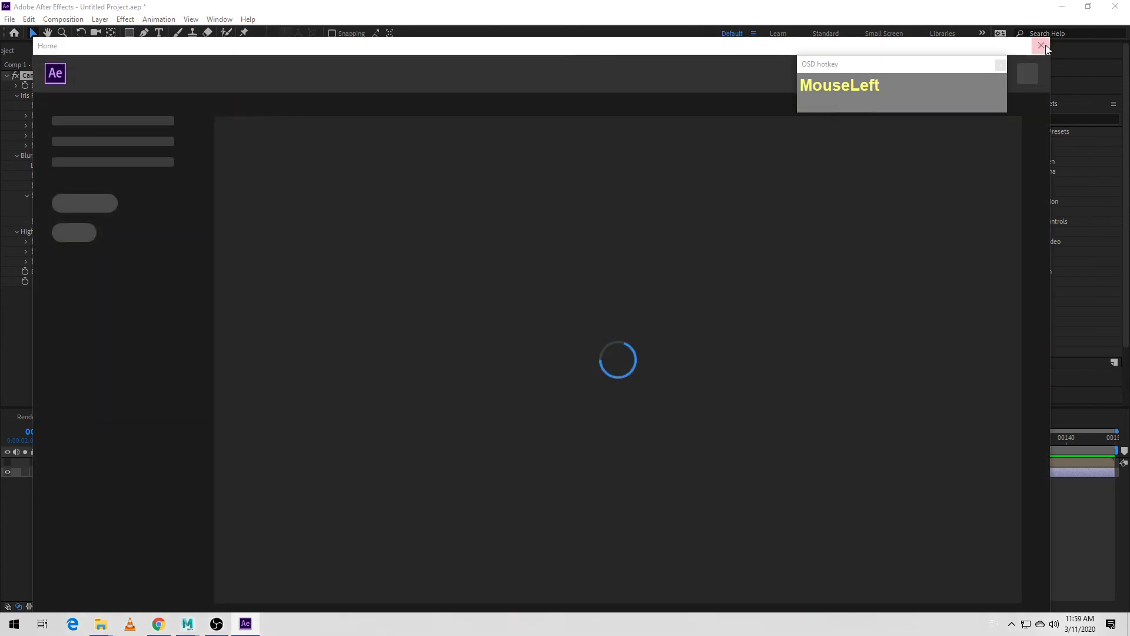
pyautogui.click(1041, 46)
pyautogui.click(9, 53)
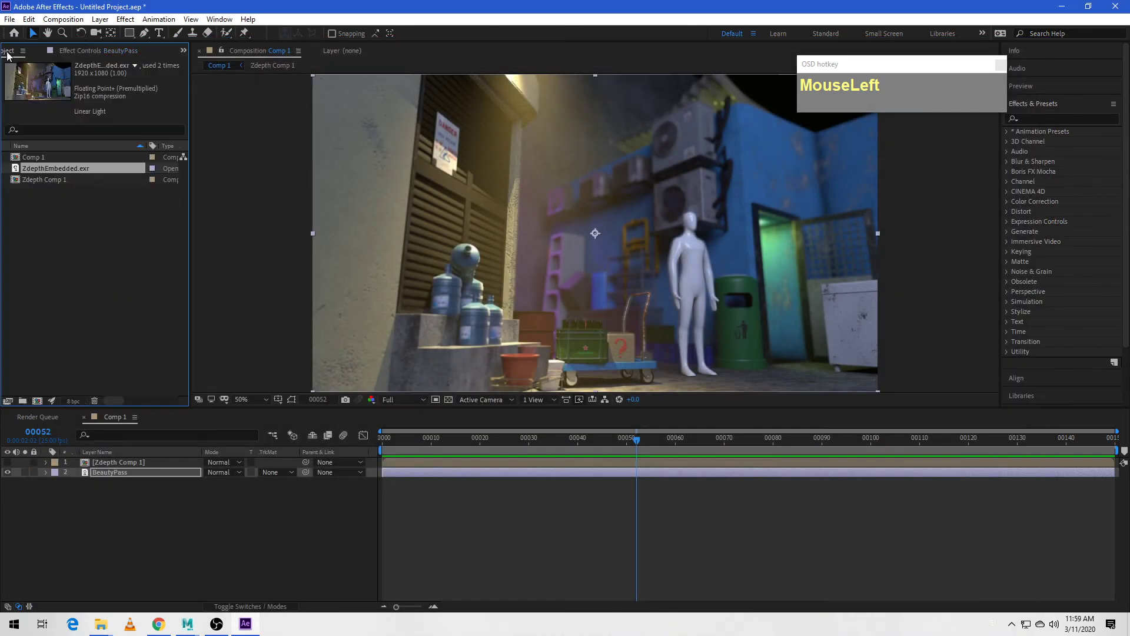
pyautogui.rightClick(54, 215)
pyautogui.moveTo(109, 284)
pyautogui.click(268, 279)
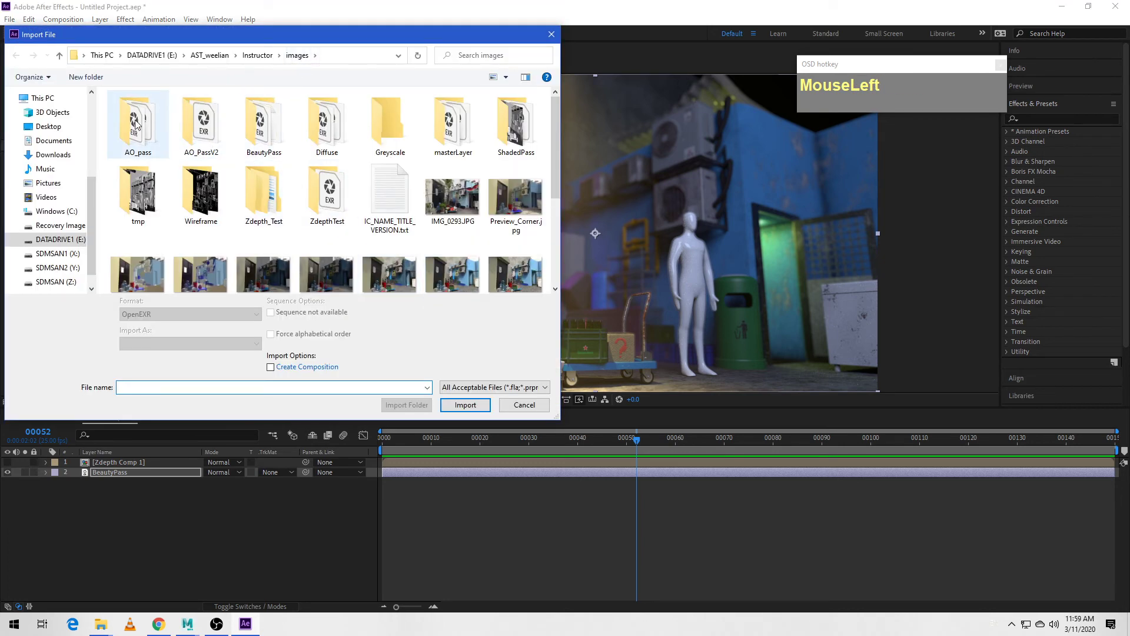
pyautogui.click(201, 130)
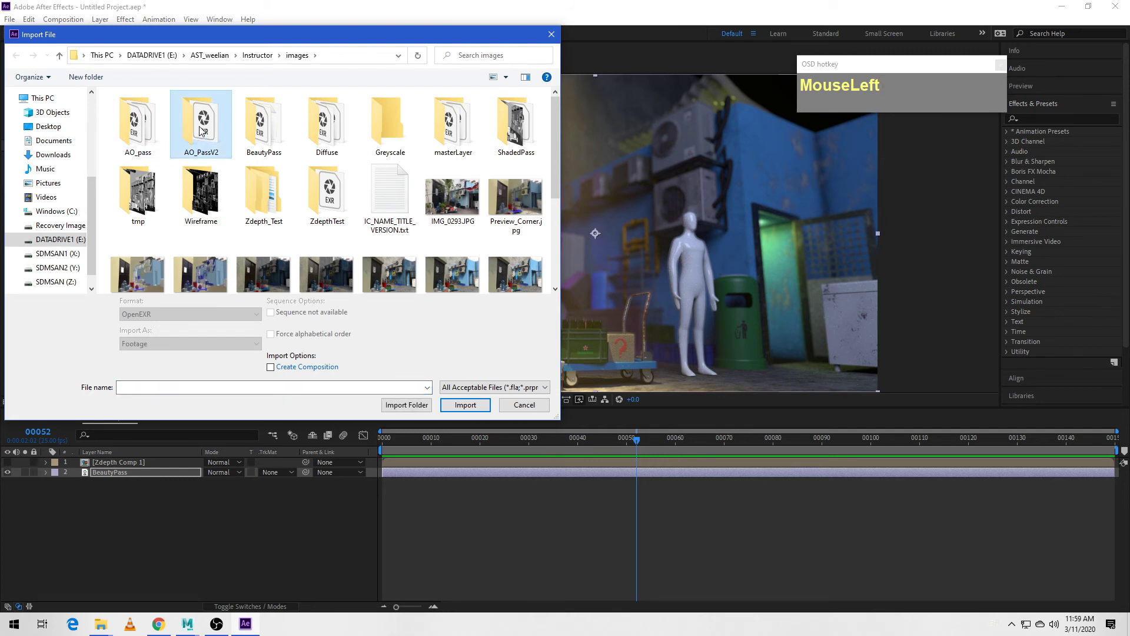
pyautogui.doubleClick(200, 130)
pyautogui.click(141, 126)
pyautogui.click(465, 396)
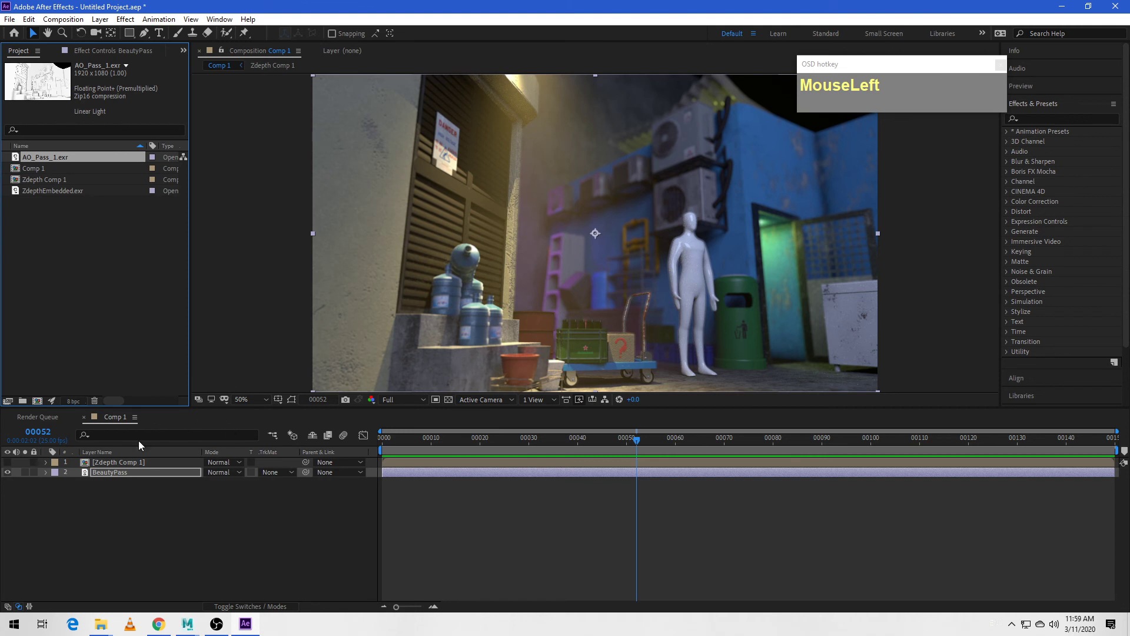
# - Place AO_Pass_1.exr between Zdepth Comp 1 and BeautyPass in Comp 1 and set its blending mode to Multiply
pyautogui.moveTo(41, 157); pyautogui.dragTo(37, 467)
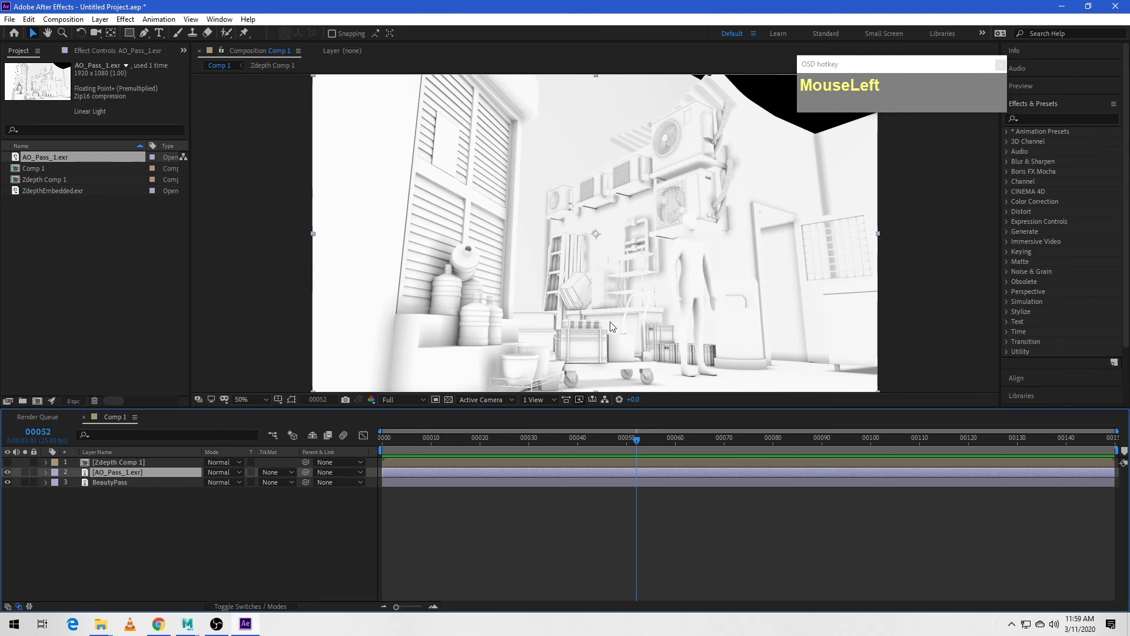
pyautogui.click(238, 475)
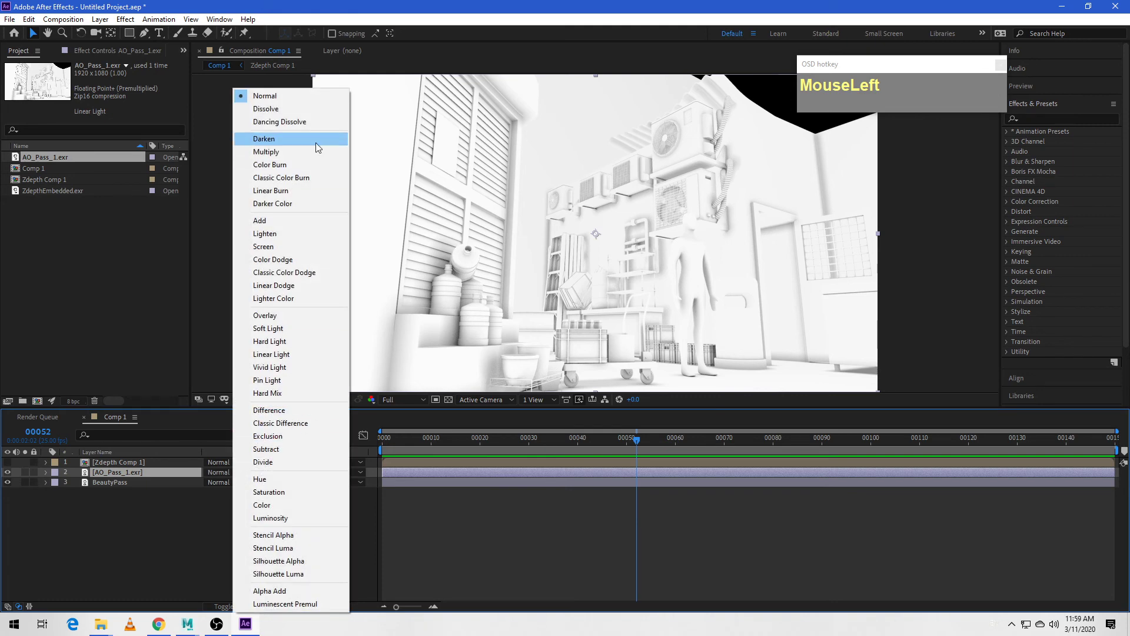
pyautogui.click(292, 153)
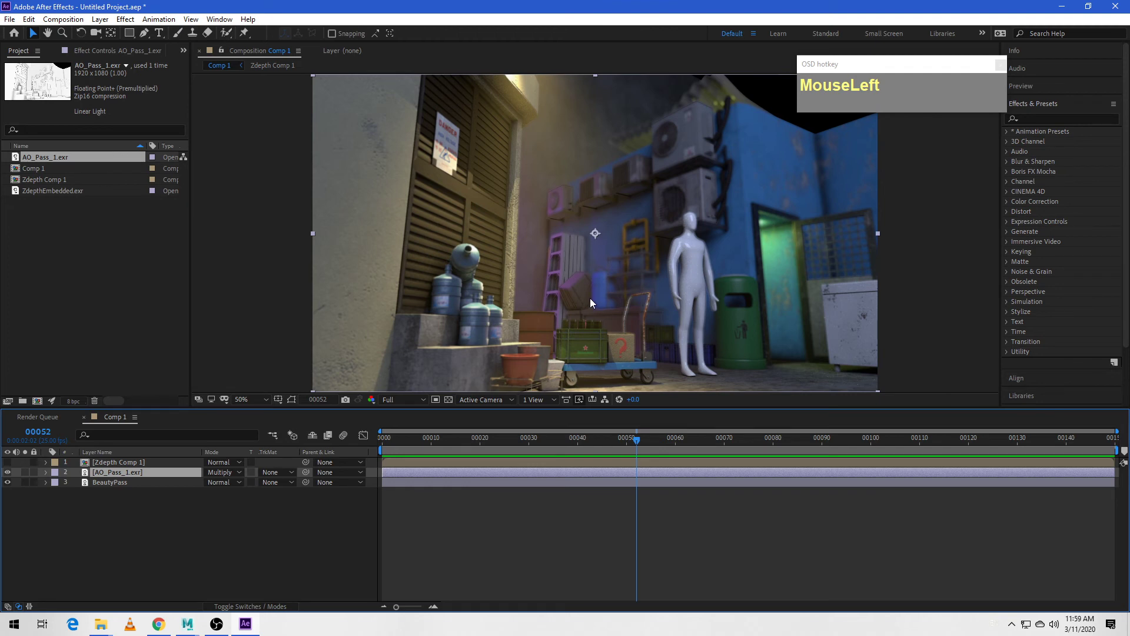
# - Toggle the AO_Pass_1.exr layer's visibility repeatedly to compare the composite with and without ambient occlusion, leaving the layer visible
pyautogui.click(8, 473)
pyautogui.click(8, 473)
pyautogui.click(8, 472)
pyautogui.click(8, 473)
pyautogui.click(8, 472)
pyautogui.click(8, 472)
pyautogui.click(8, 472)
pyautogui.click(8, 473)
pyautogui.click(8, 472)
pyautogui.click(8, 472)
pyautogui.click(9, 472)
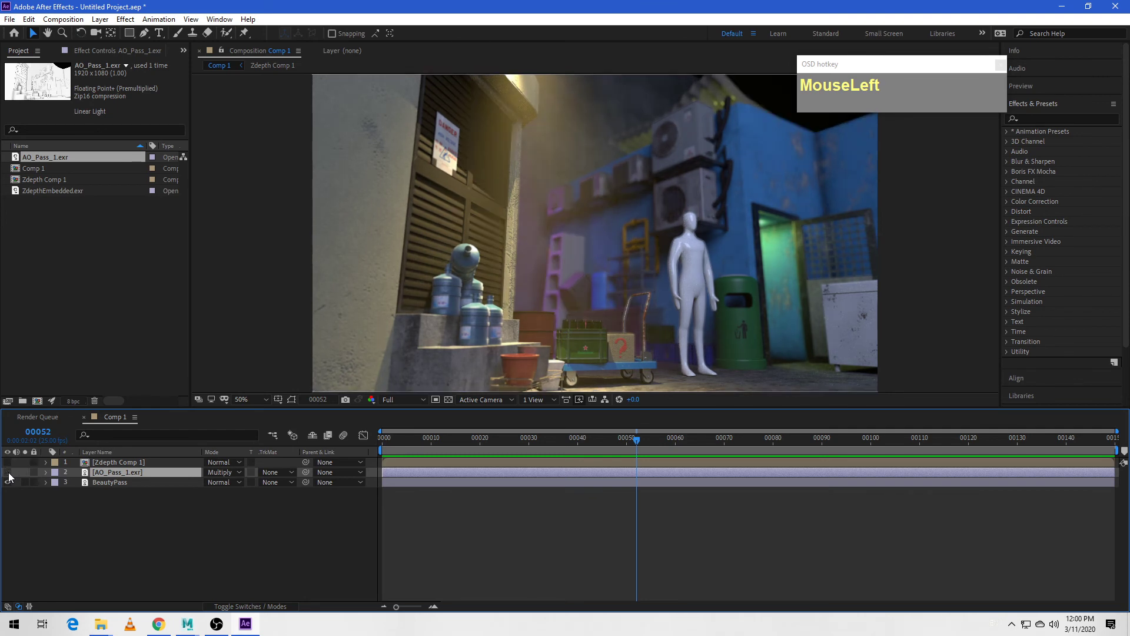
pyautogui.click(9, 473)
pyautogui.click(8, 473)
pyautogui.click(8, 473)
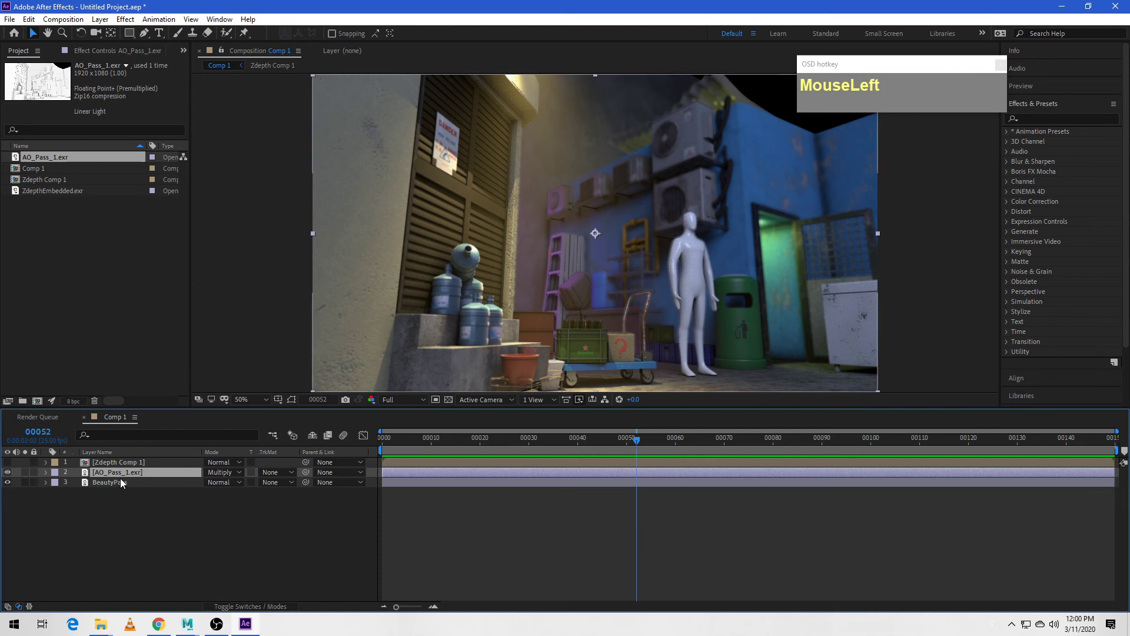
# - Apply Camera Lens Blur to the AO_Pass_1.exr layer and choose Zdepth Comp 1 as its blur map layer
pyautogui.moveTo(120, 474); pyautogui.dragTo(179, 397, button='right')
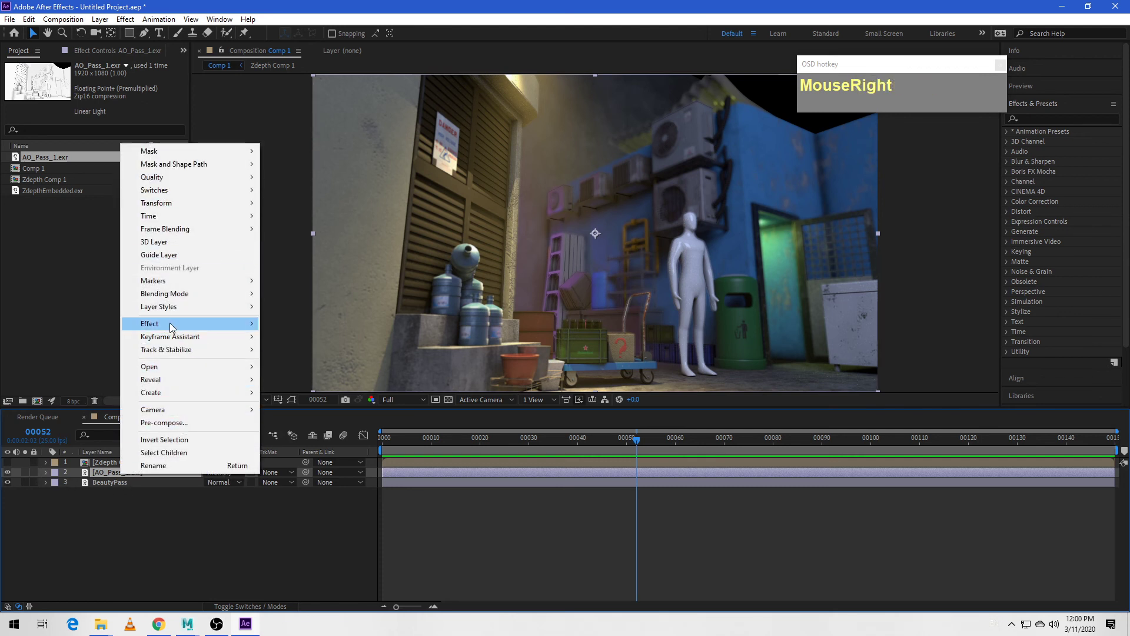
pyautogui.moveTo(172, 327)
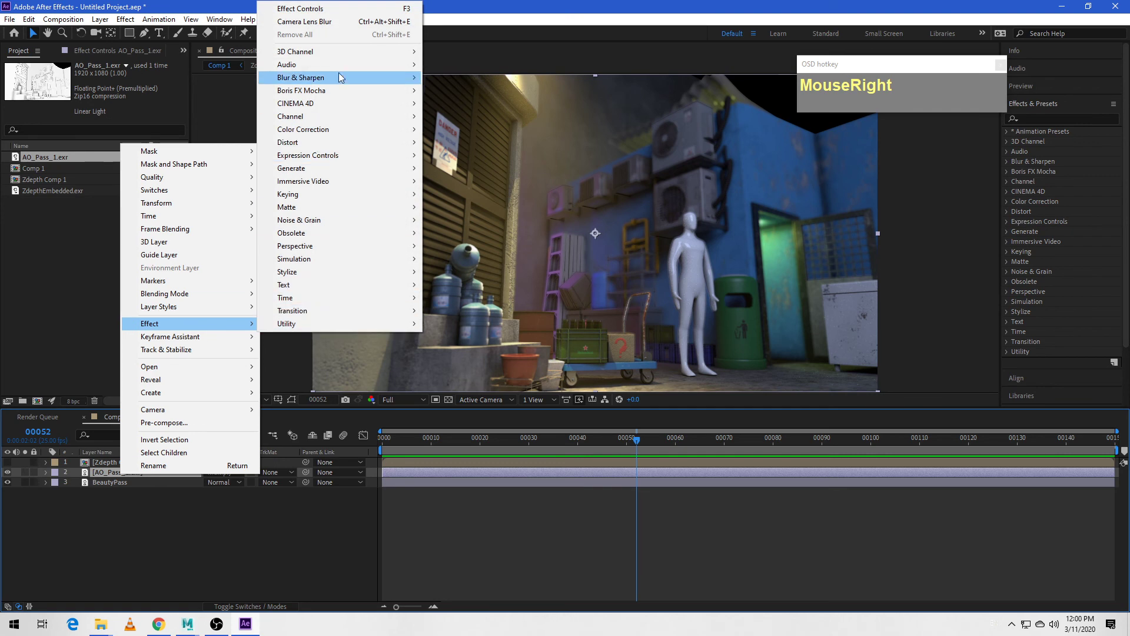
pyautogui.moveTo(339, 76)
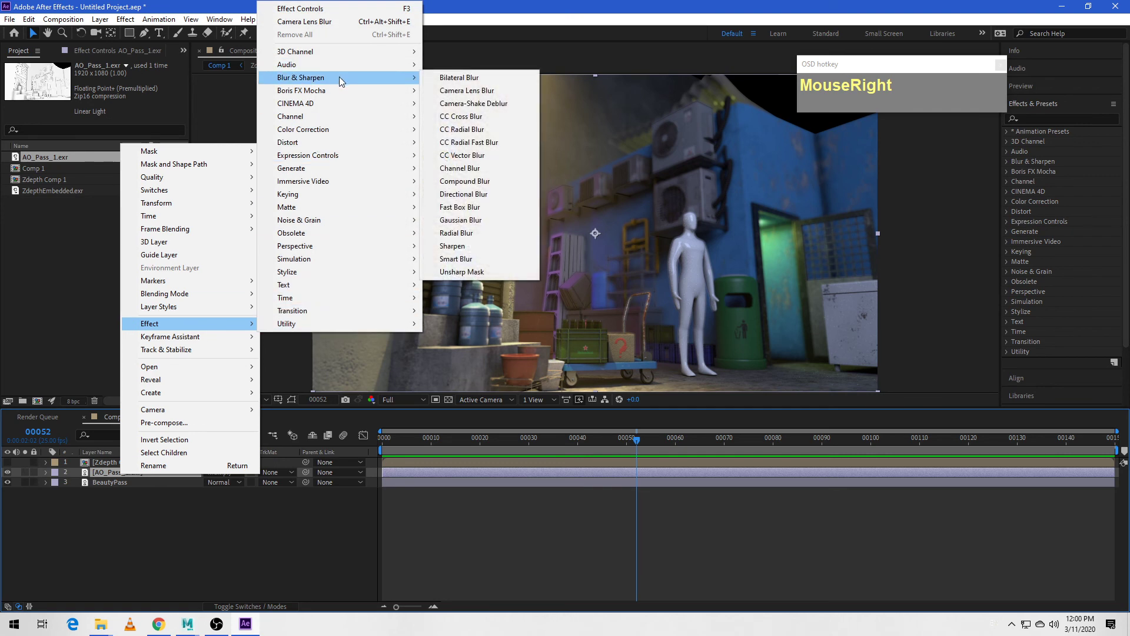
pyautogui.click(478, 92)
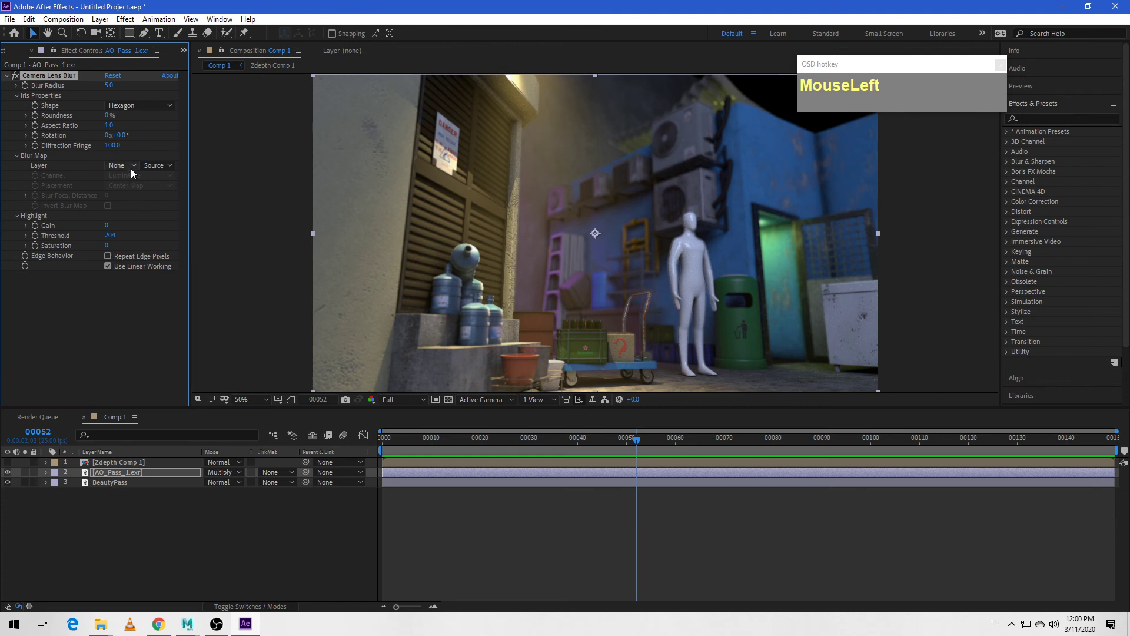
pyautogui.moveTo(131, 168); pyautogui.dragTo(147, 199)
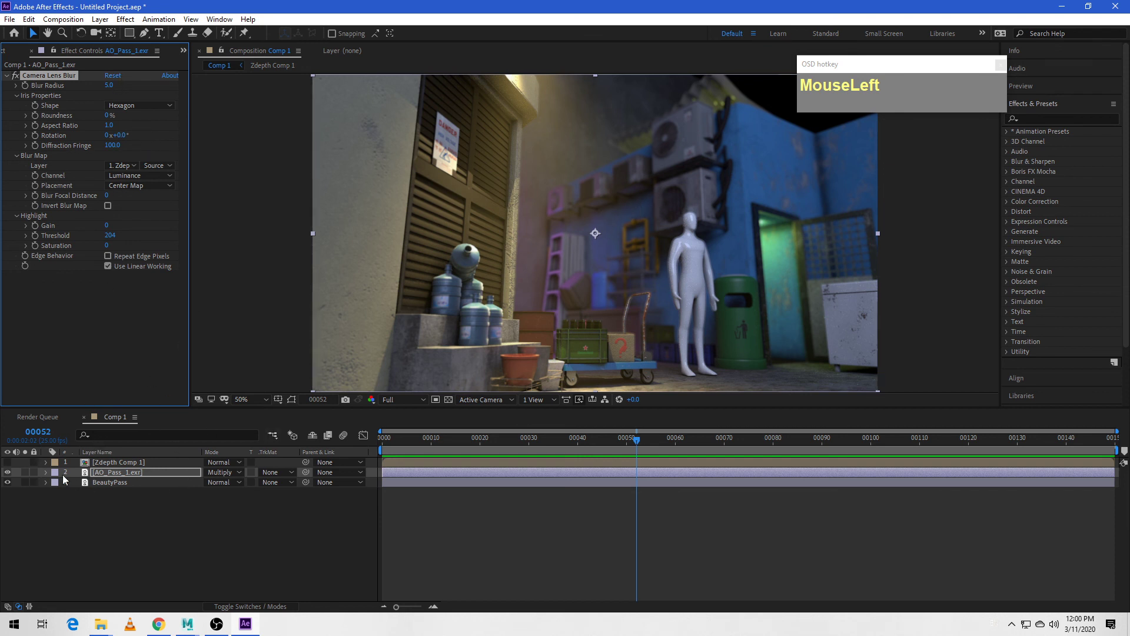
# - Check BeautyPass's Camera Lens Blur settings and set the AO_Pass_1.exr layer's Blur Focal Distance to 83 to match
pyautogui.click(100, 483)
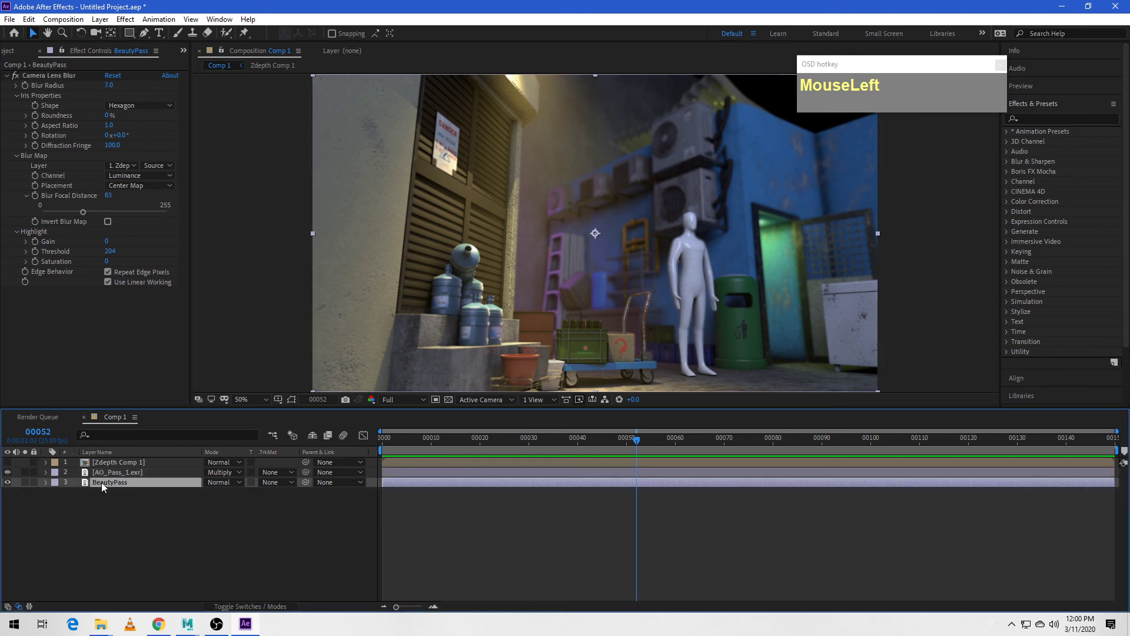
pyautogui.moveTo(104, 473); pyautogui.dragTo(107, 480)
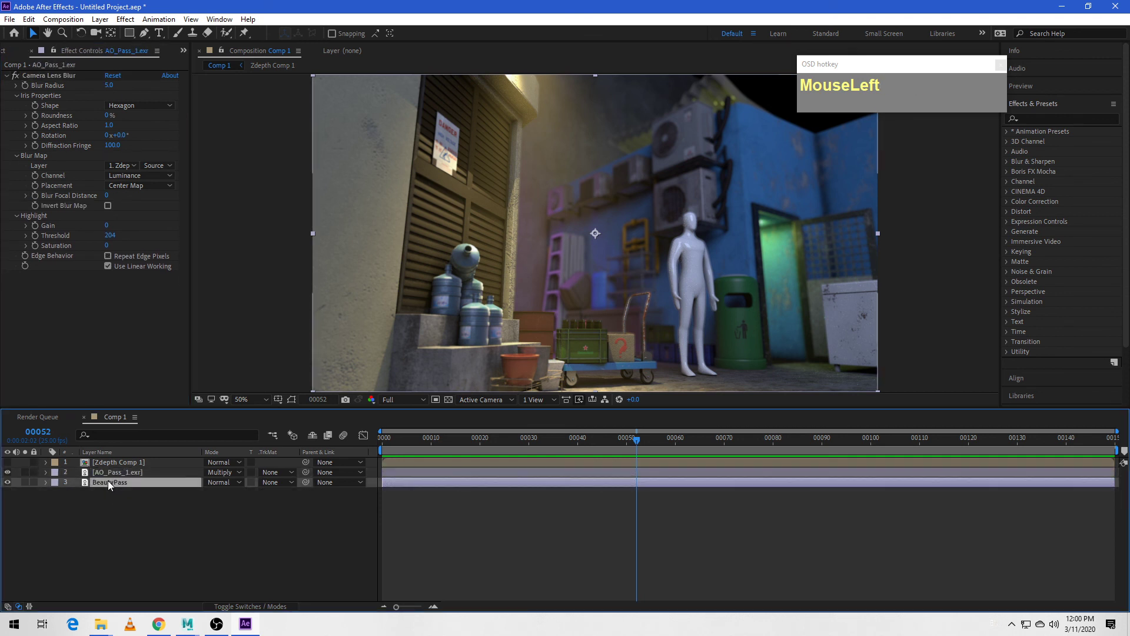
pyautogui.click(109, 482)
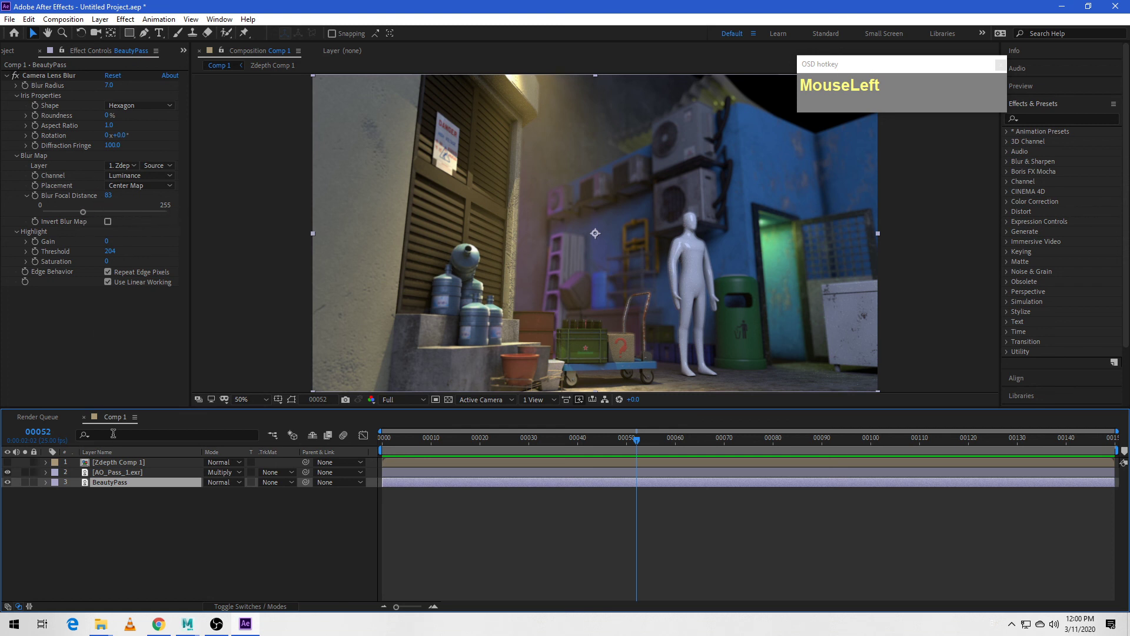
pyautogui.click(113, 473)
pyautogui.click(26, 195)
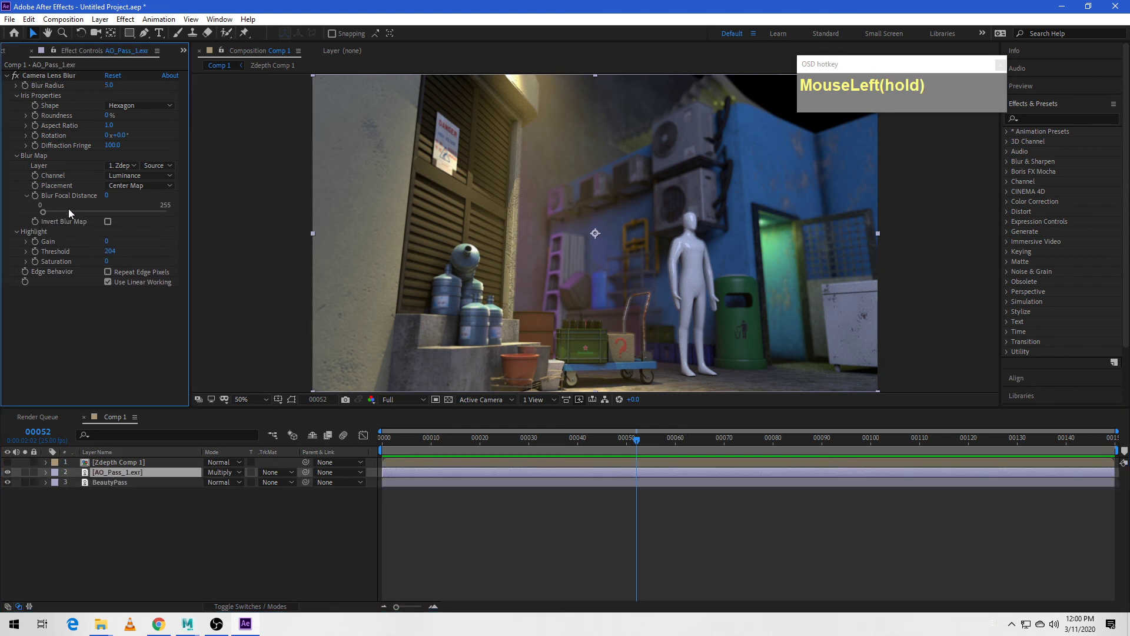
pyautogui.moveTo(44, 213); pyautogui.dragTo(83, 217)
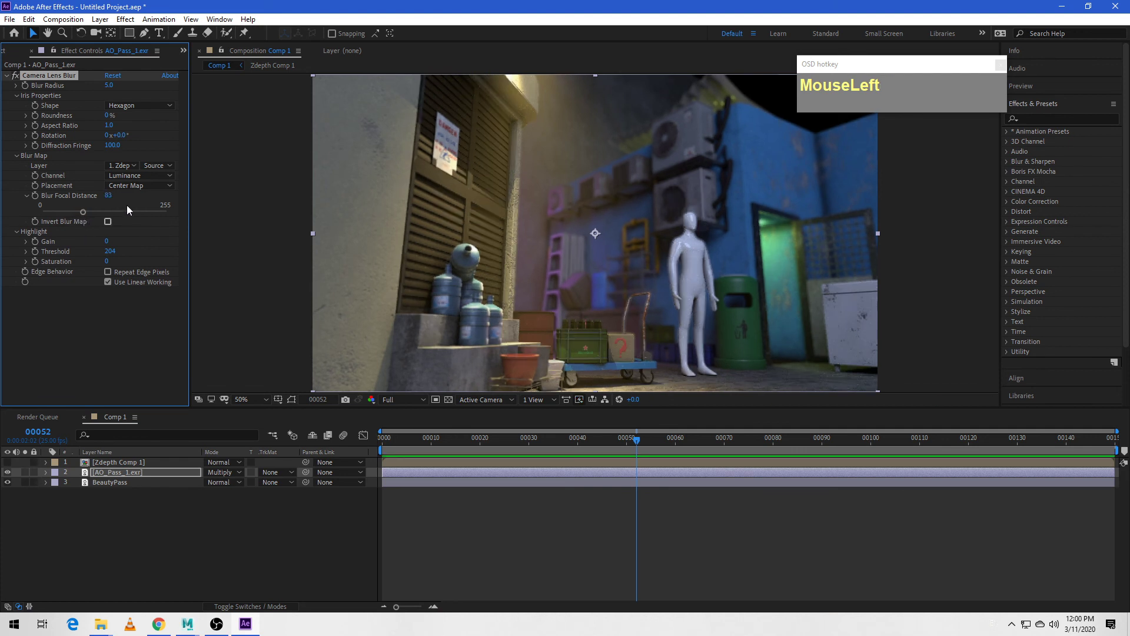
# - Check BeautyPass's Camera Lens Blur settings and set the AO_Pass_1.exr layer's Blur Radius to 7 to match
pyautogui.click(122, 482)
pyautogui.click(122, 470)
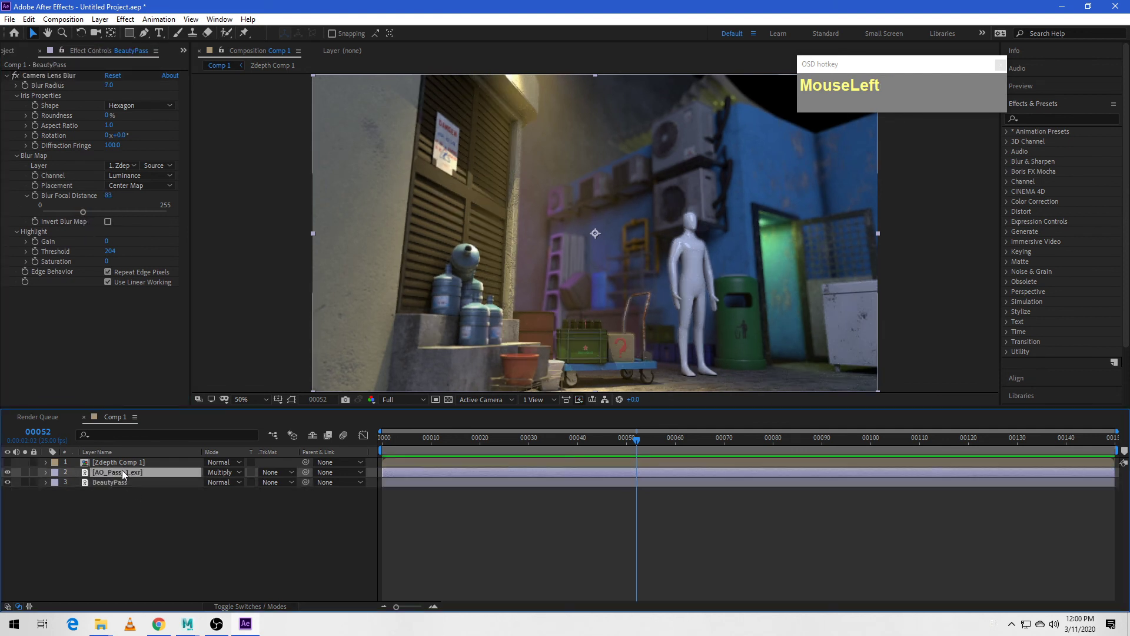
pyautogui.click(109, 86)
pyautogui.write('7')
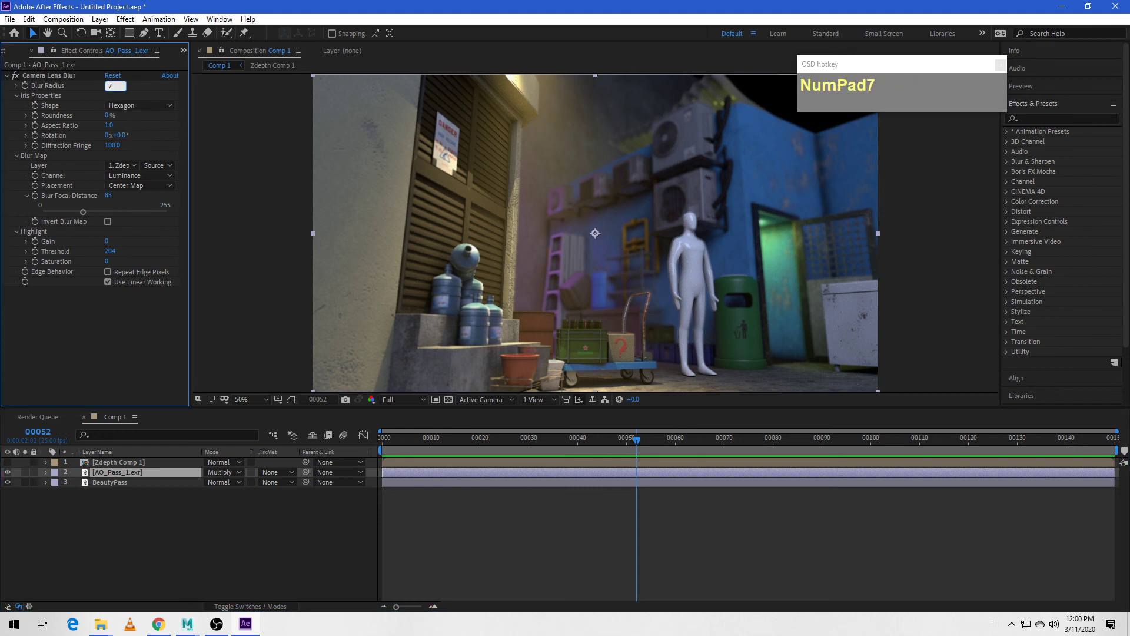
pyautogui.press('Return')
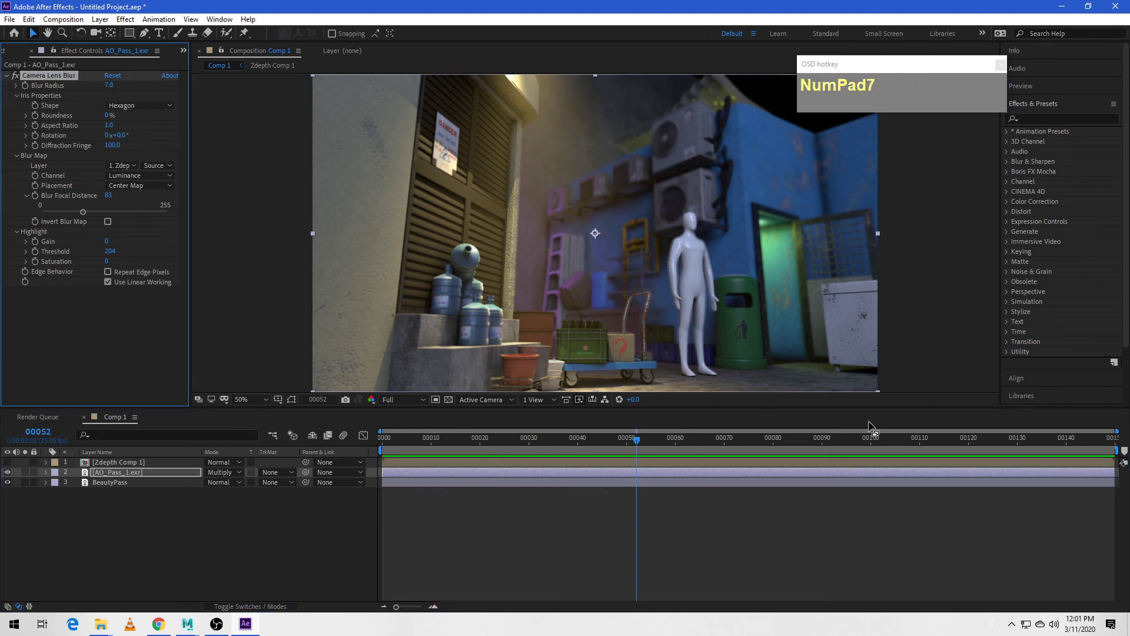
# - Compare the blurred composite with the AO_Pass_1.exr layer repeatedly hidden and shown, leave it visible, and move the current time to frame 49
pyautogui.click(8, 473)
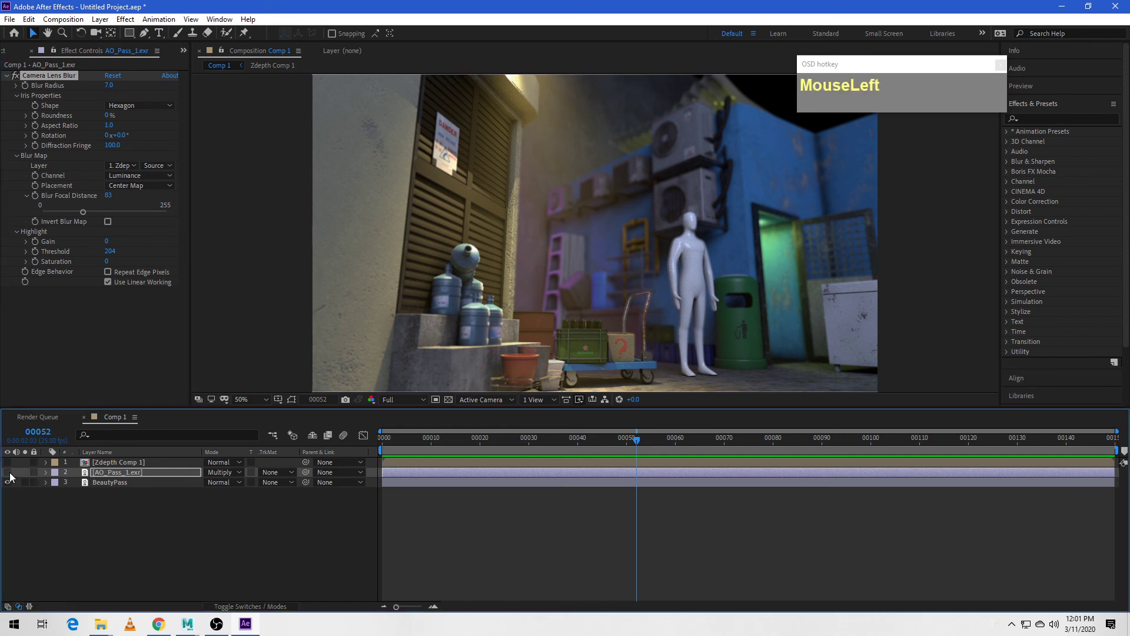
pyautogui.click(8, 473)
pyautogui.click(8, 473)
pyautogui.click(9, 473)
pyautogui.click(8, 473)
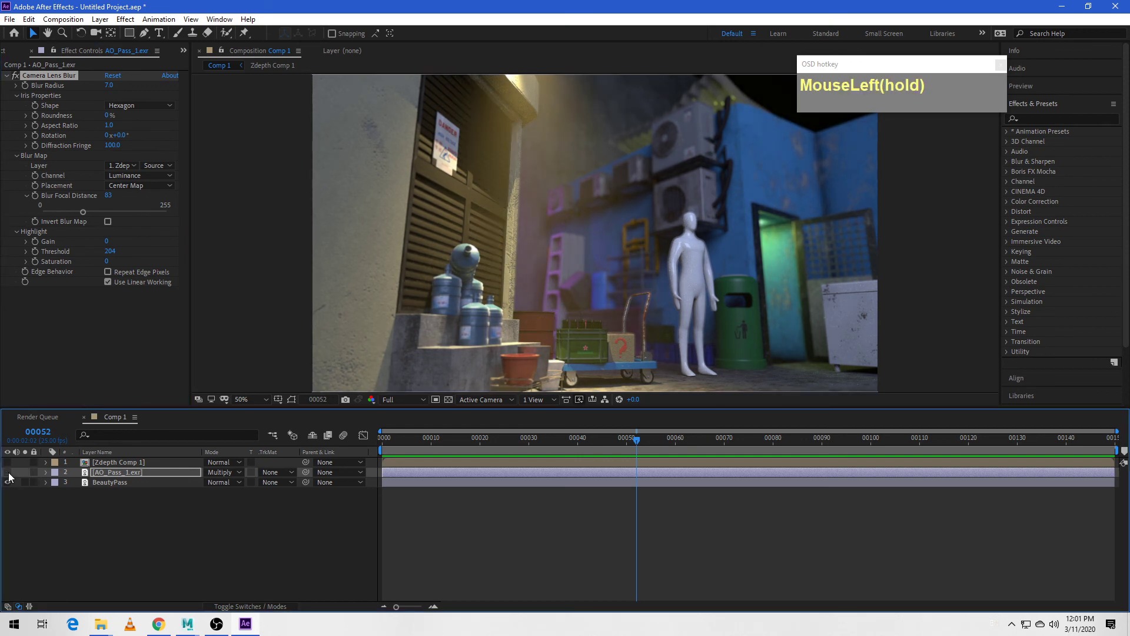
pyautogui.click(8, 472)
pyautogui.click(9, 473)
pyautogui.click(8, 473)
pyautogui.click(8, 473)
pyautogui.click(8, 473)
pyautogui.click(8, 473)
pyautogui.click(8, 473)
pyautogui.click(9, 473)
pyautogui.click(8, 472)
pyautogui.click(8, 472)
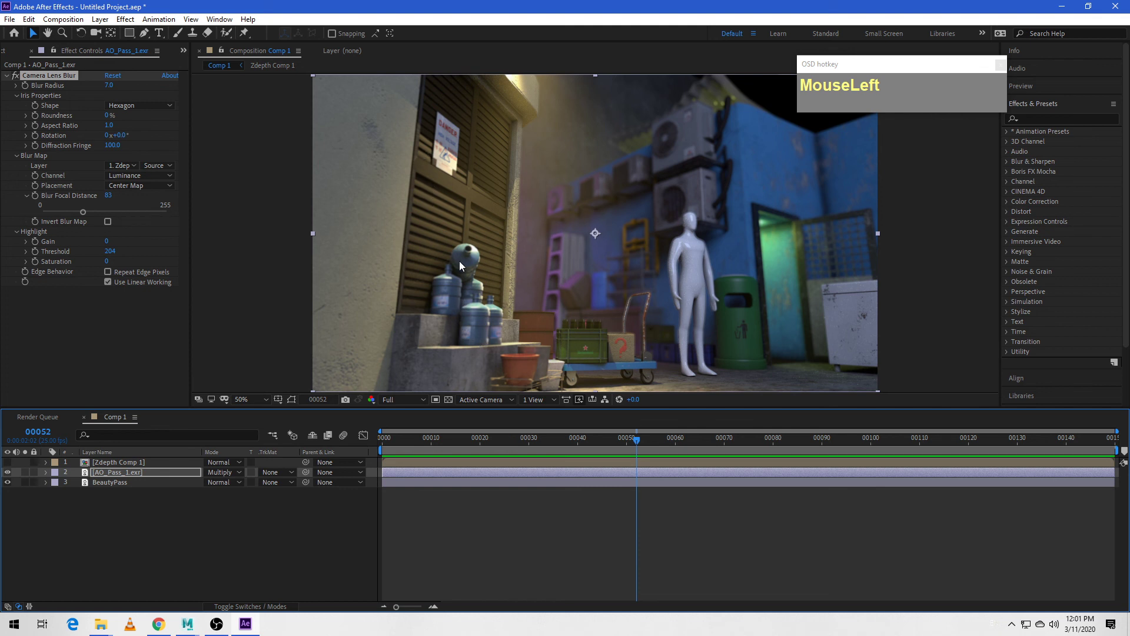
pyautogui.click(7, 472)
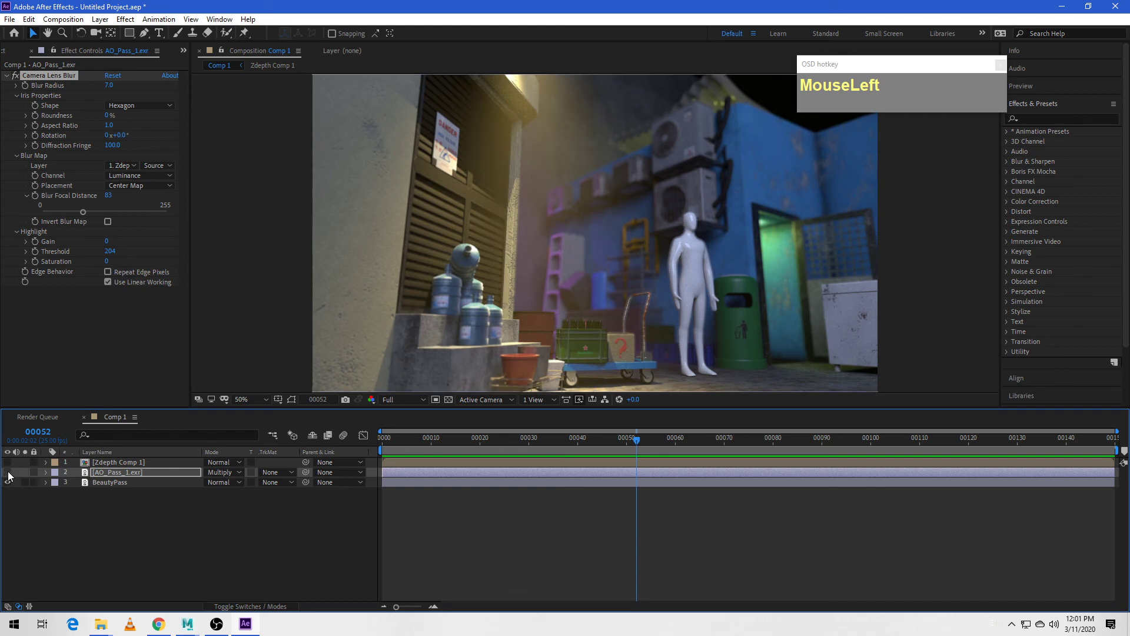
pyautogui.click(8, 472)
pyautogui.click(7, 472)
pyautogui.click(8, 472)
pyautogui.click(8, 473)
pyautogui.click(8, 472)
pyautogui.click(7, 472)
pyautogui.click(8, 472)
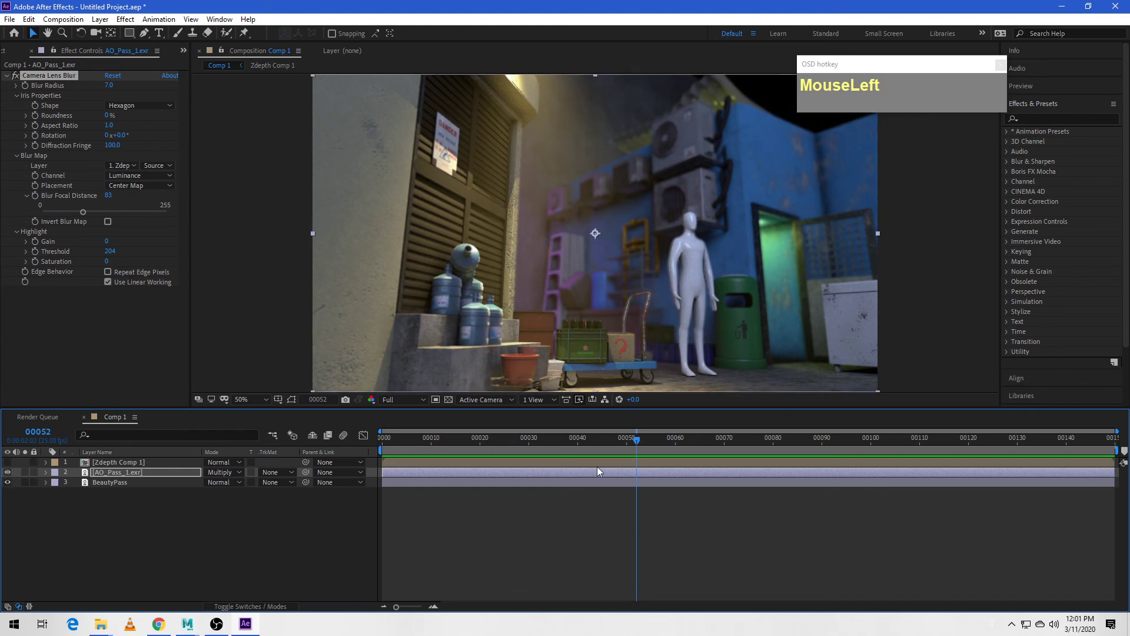
pyautogui.moveTo(636, 443)
pyautogui.mouseDown()
pyautogui.moveTo(401, 443)
pyautogui.moveTo(621, 443)
pyautogui.mouseUp()
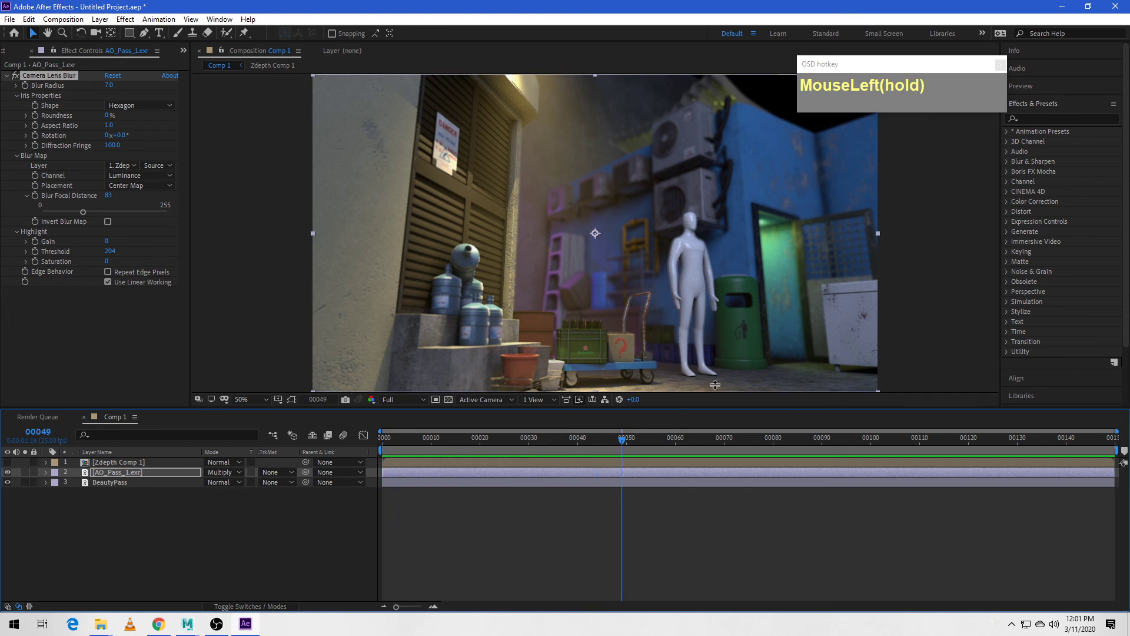
pyautogui.click(821, 357)
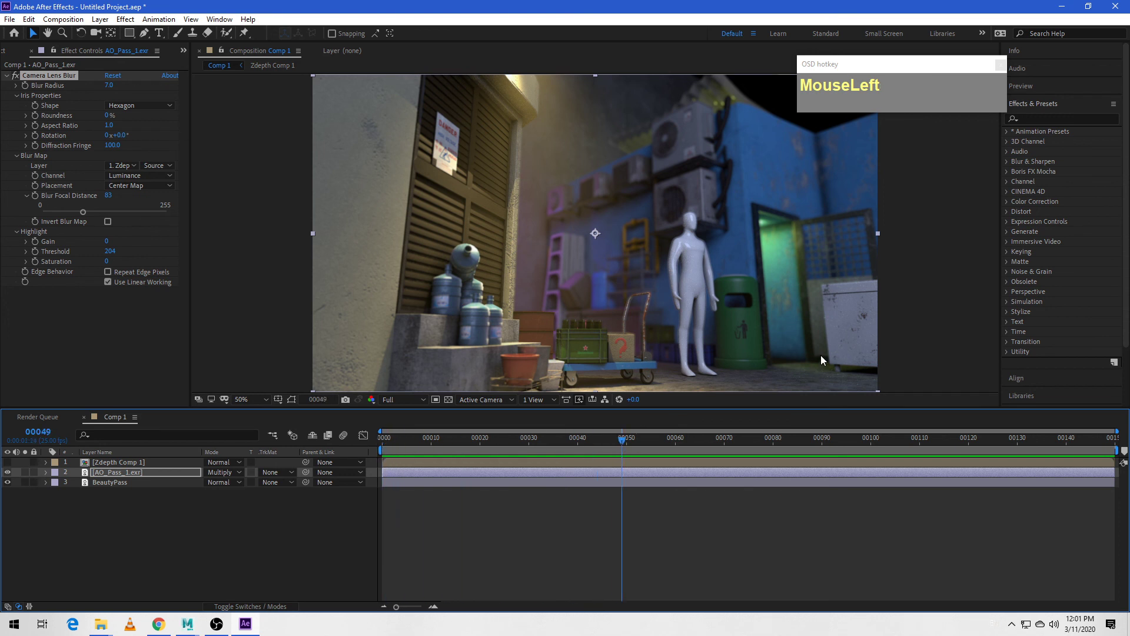